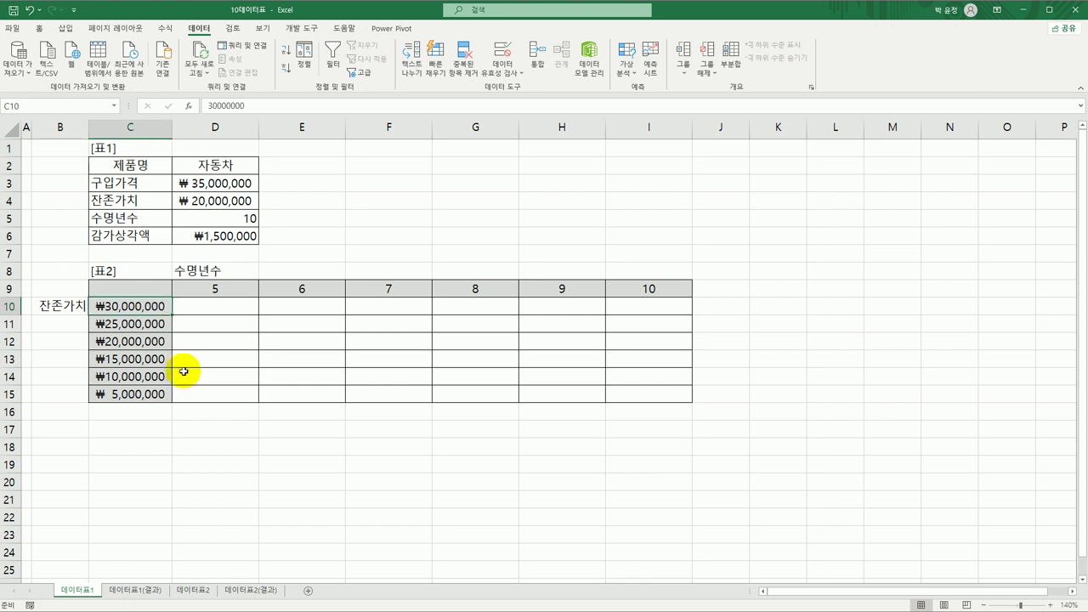
Examine the purchase price, salvage value, useful life and depreciation formula in [표1] and the salvage-value and useful-life headings of [표2].
click(187, 184)
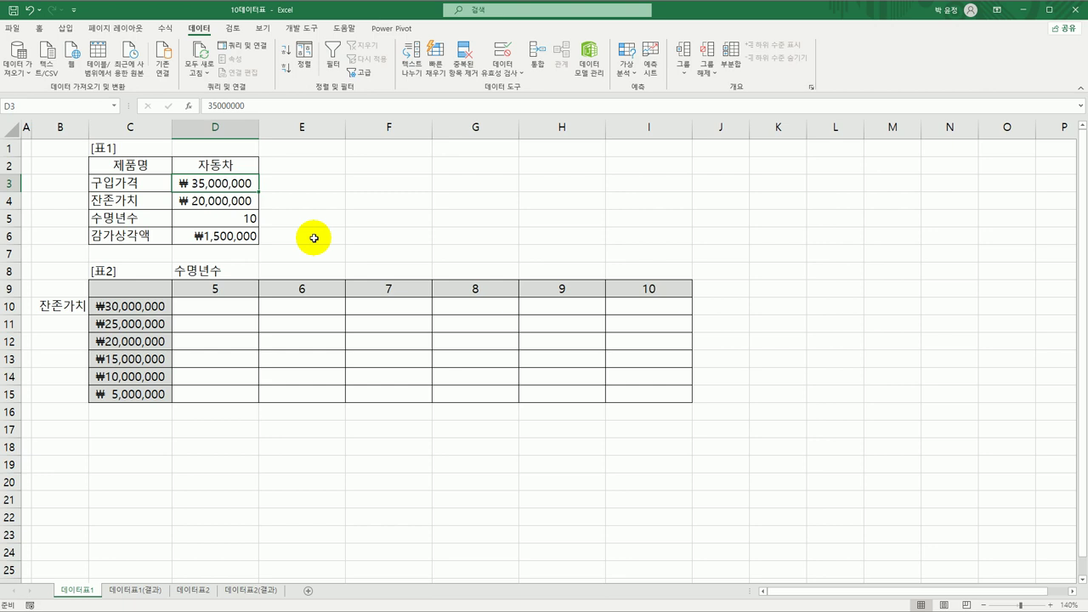
click(221, 200)
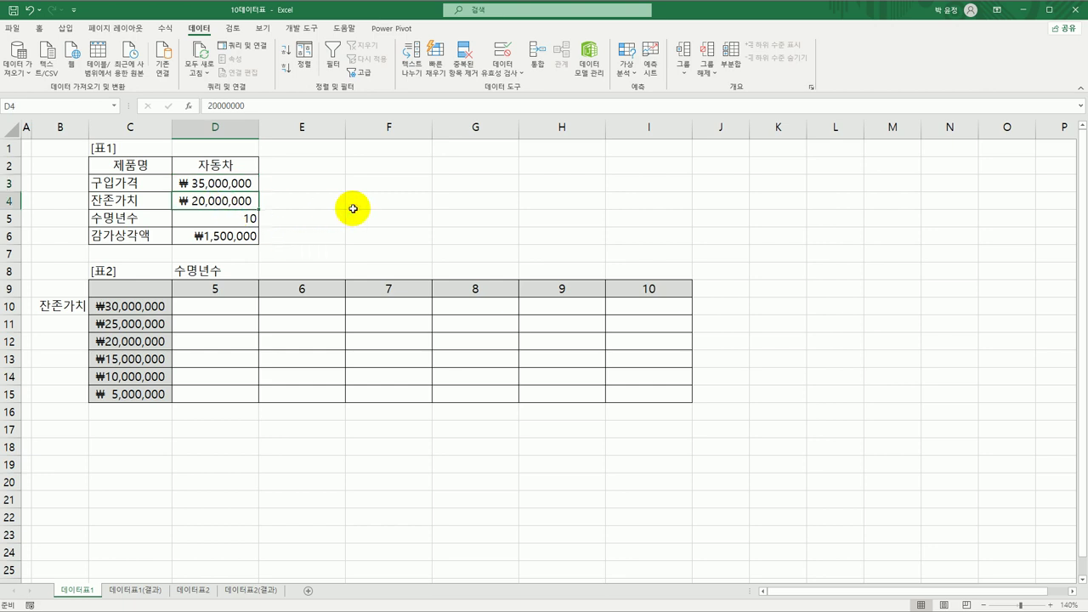
click(153, 218)
click(246, 217)
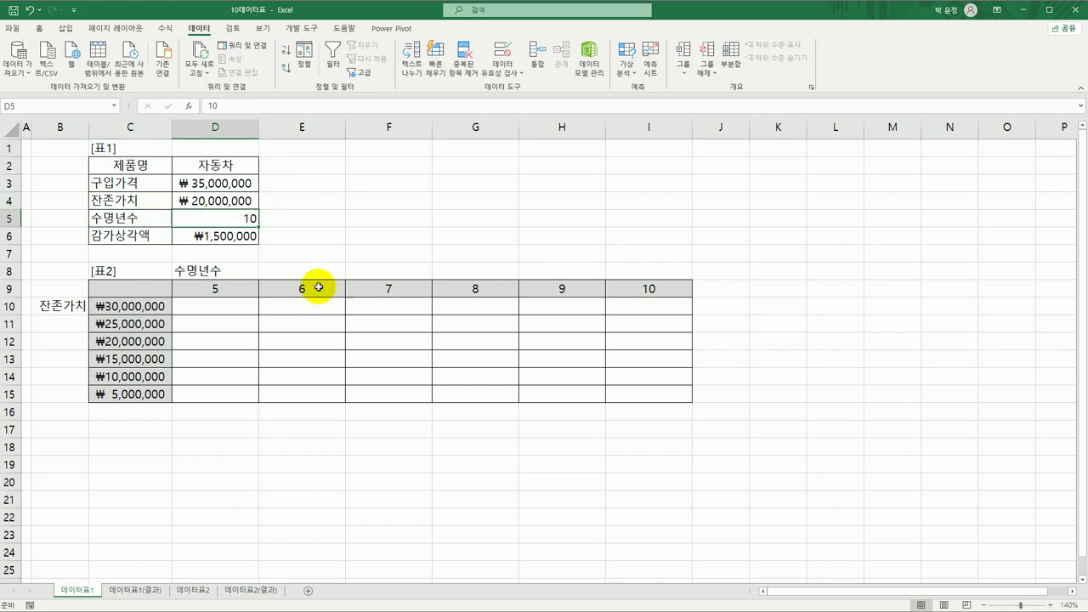
click(253, 237)
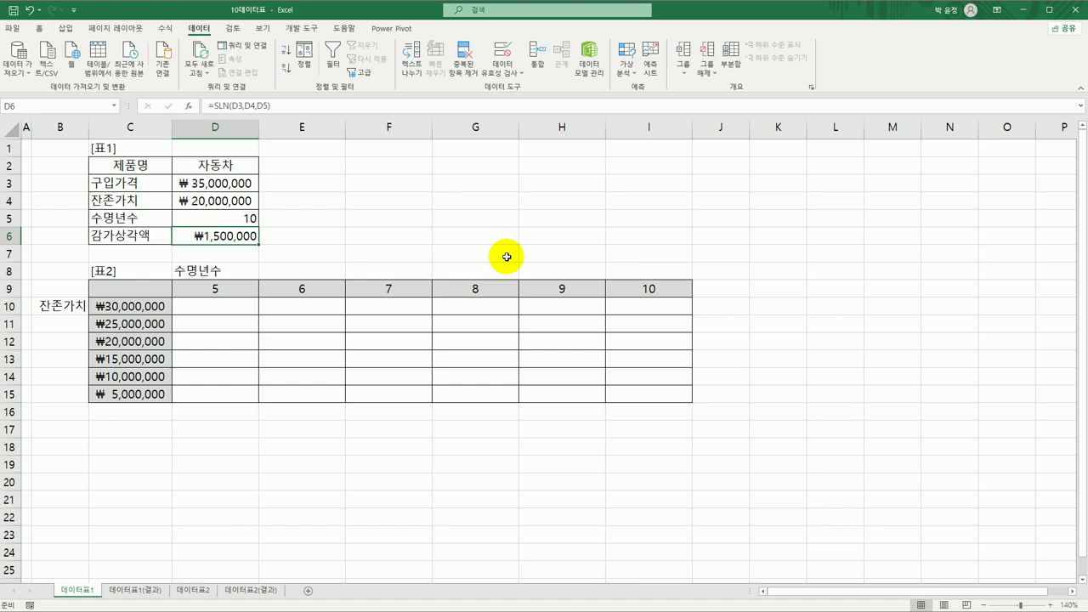
click(147, 311)
click(204, 199)
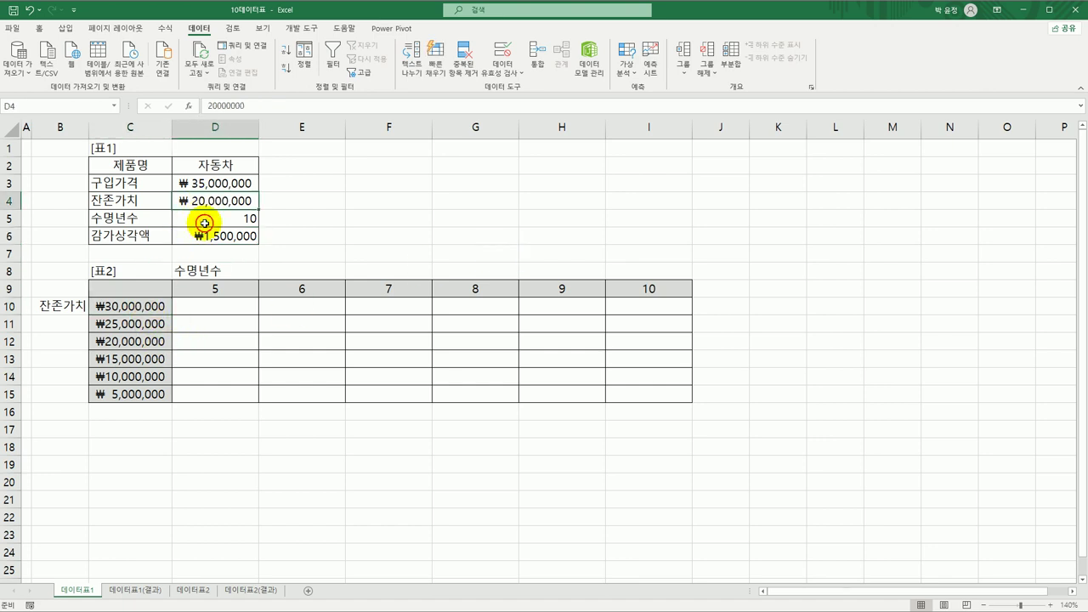
click(147, 306)
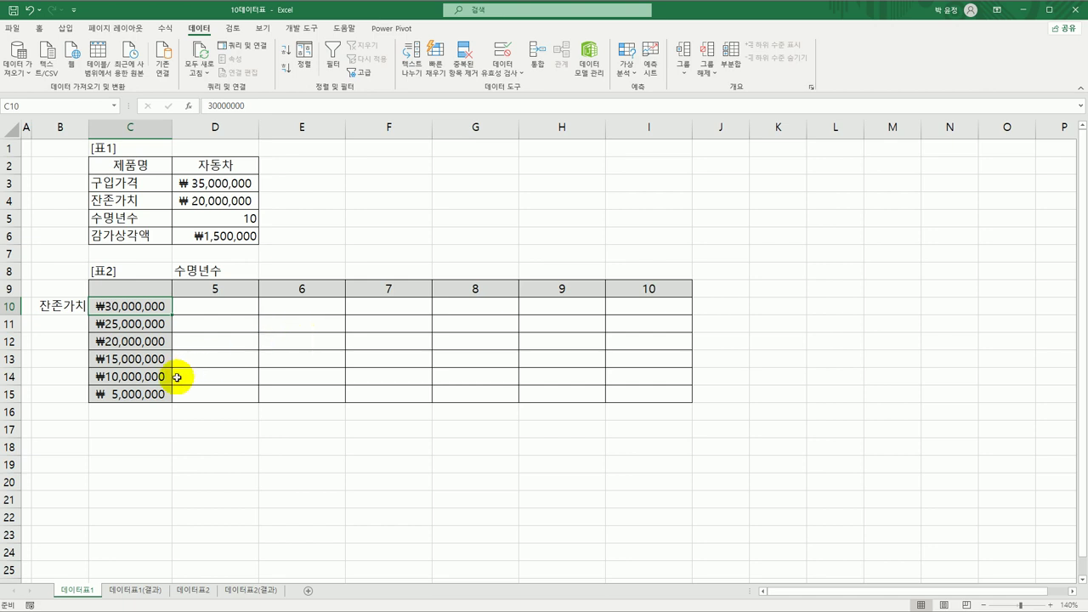
click(135, 328)
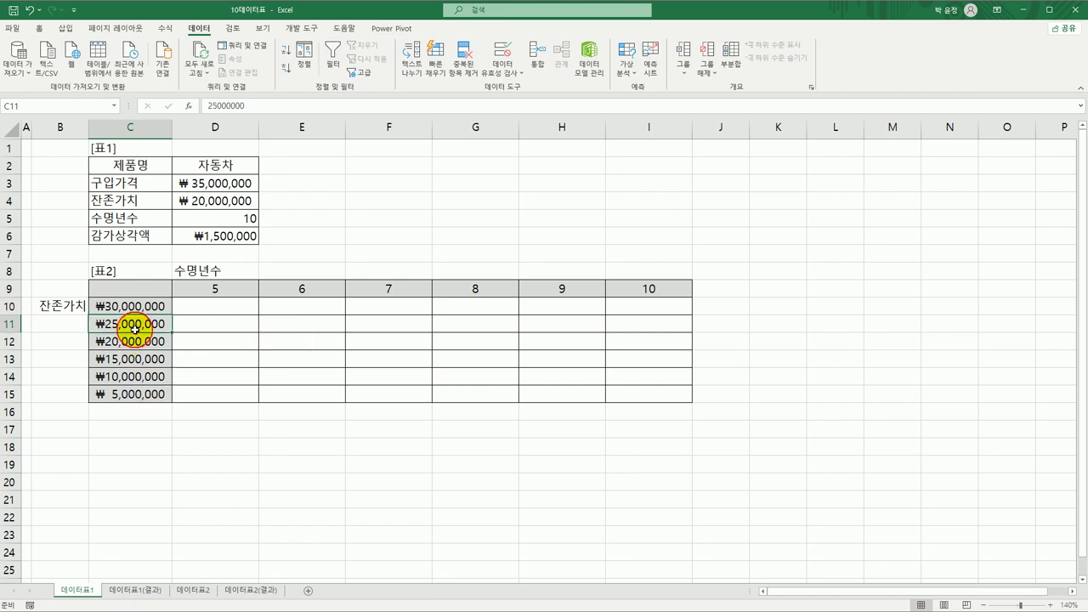
click(133, 397)
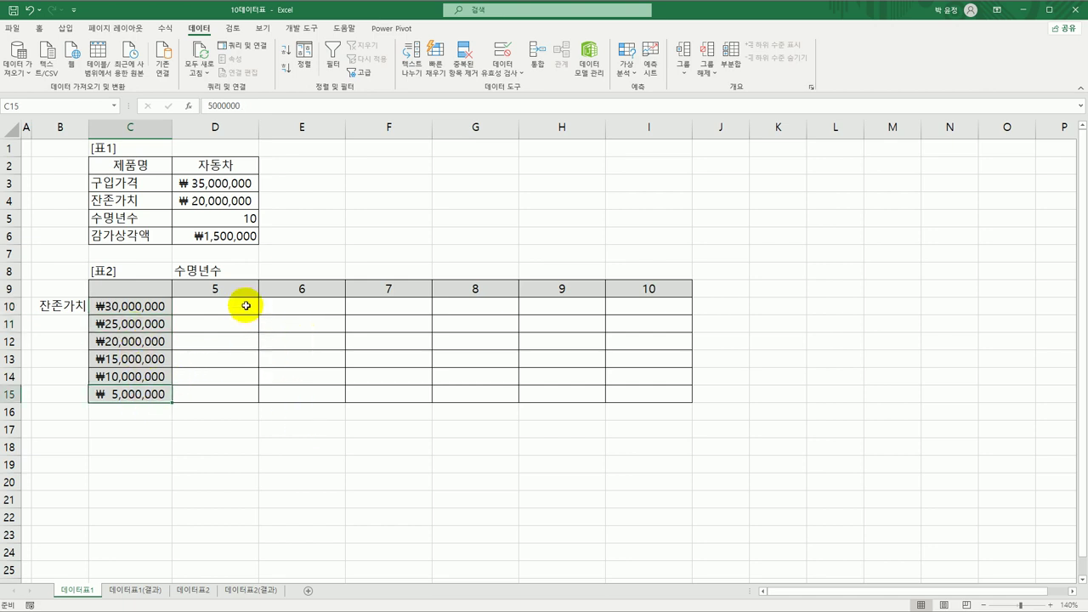
click(243, 218)
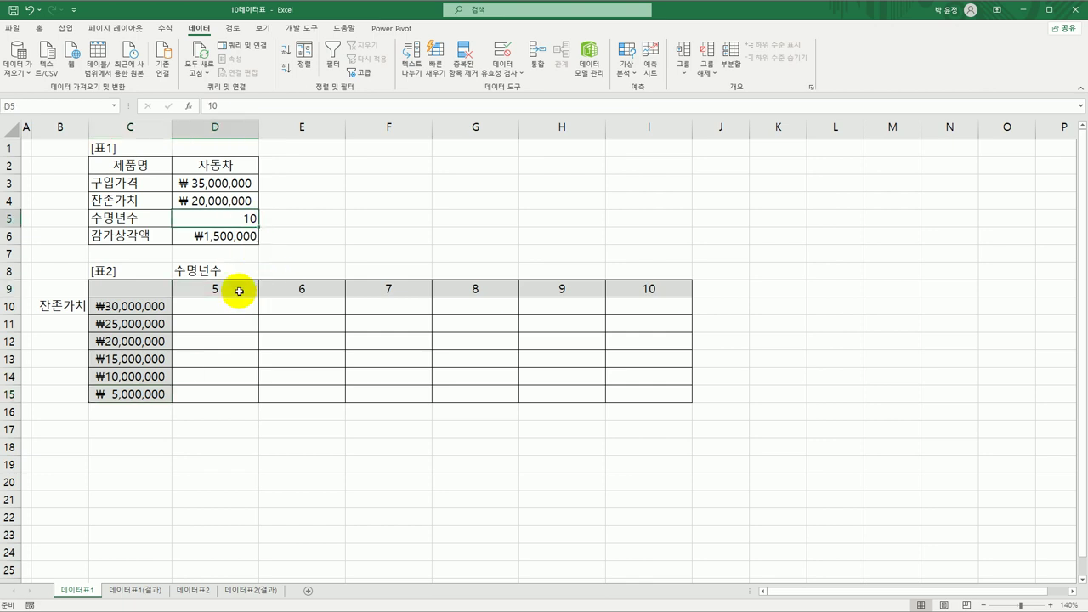
click(680, 289)
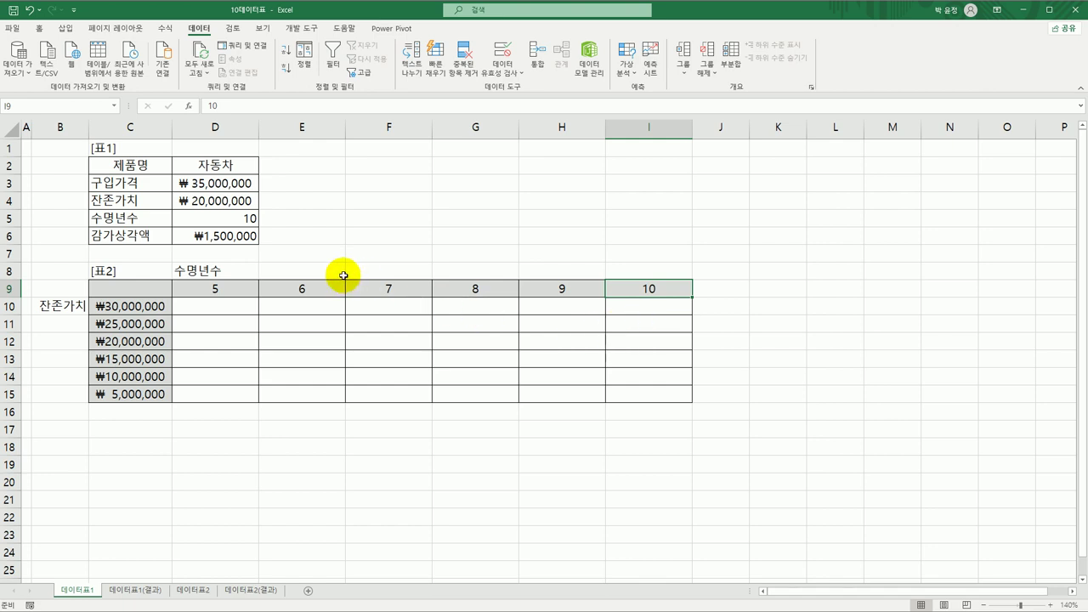
click(249, 238)
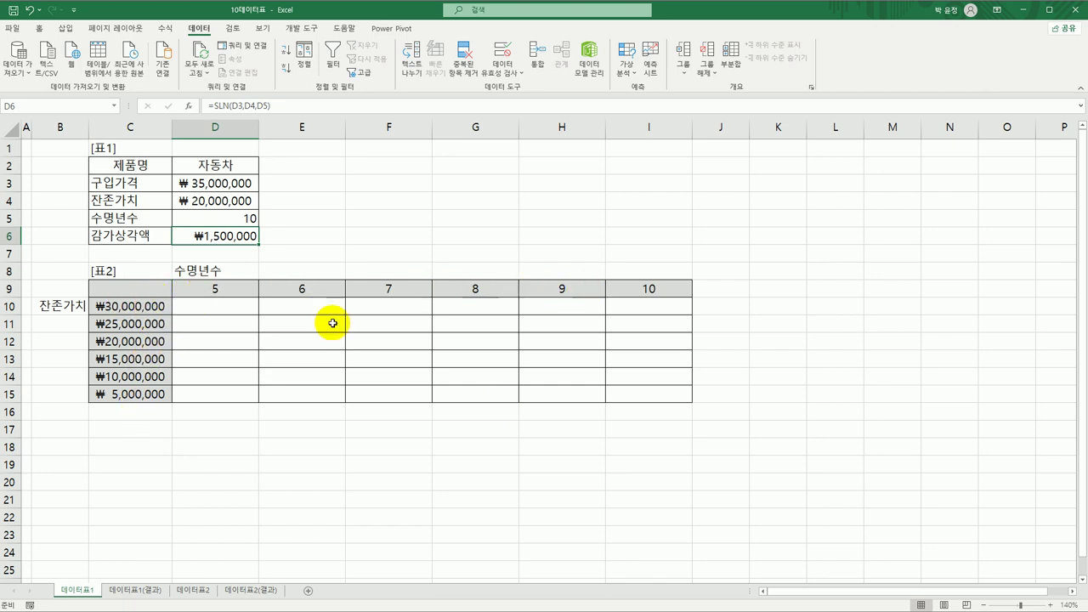
Link the corner cell C9 of [표2] to the depreciation amount in D6, and clear C9 again.
click(142, 288)
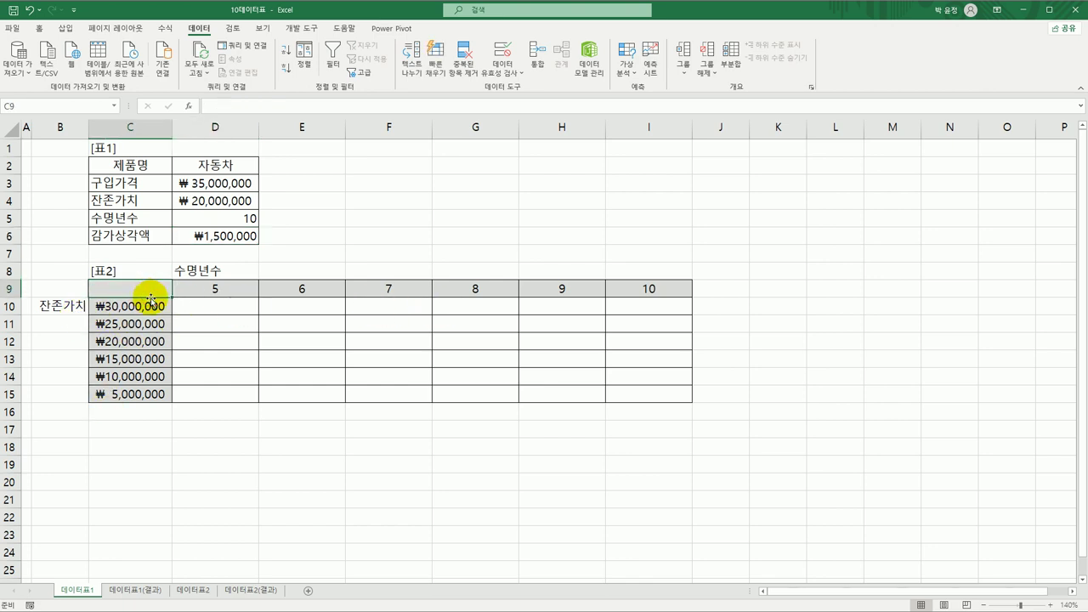
text(=)
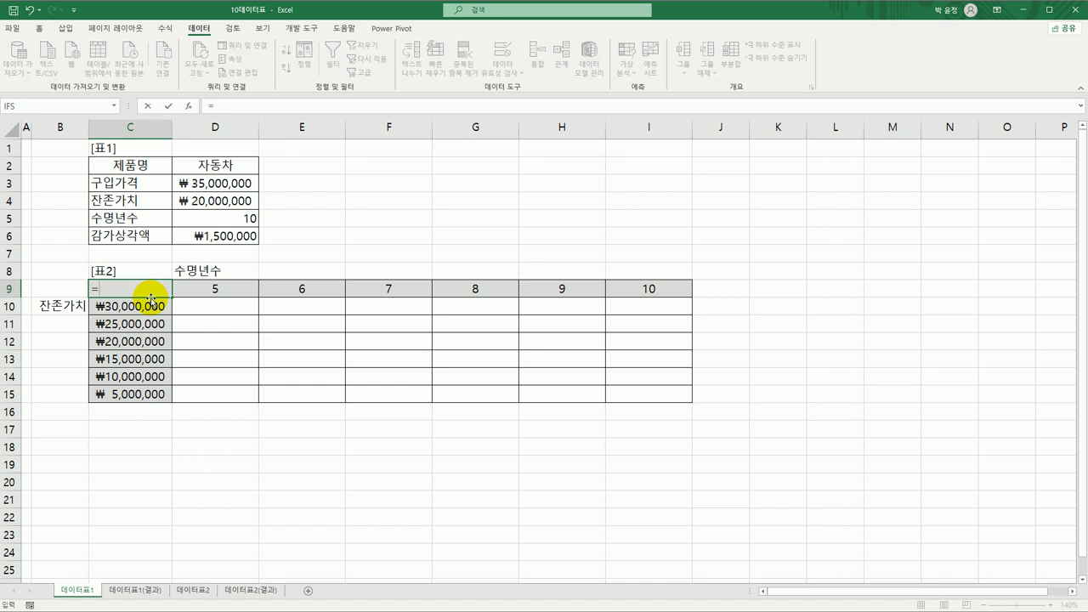
click(213, 236)
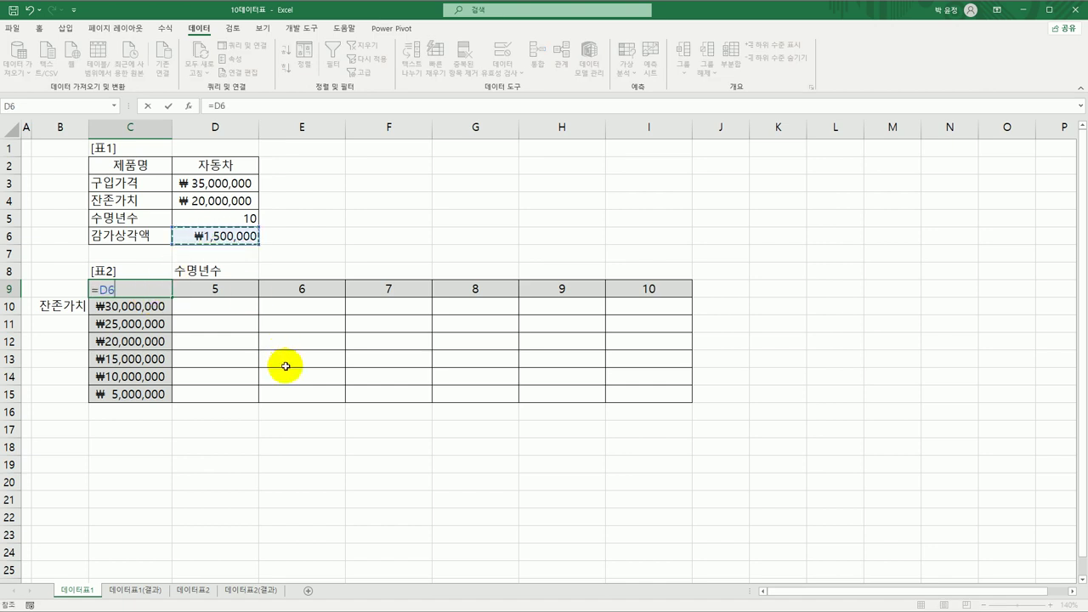
key(Return)
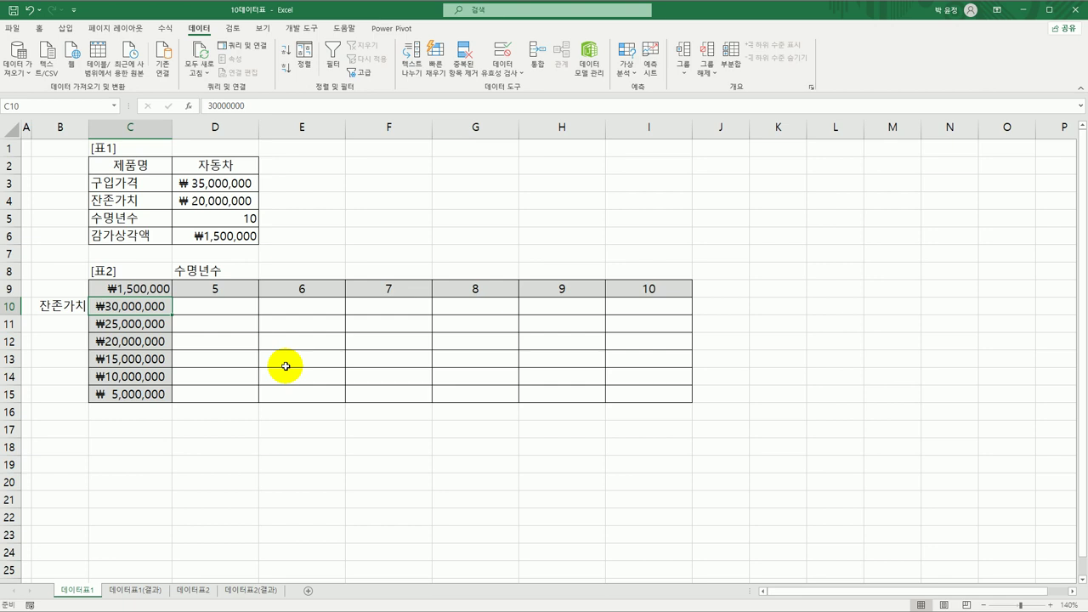
click(145, 290)
key(Delete)
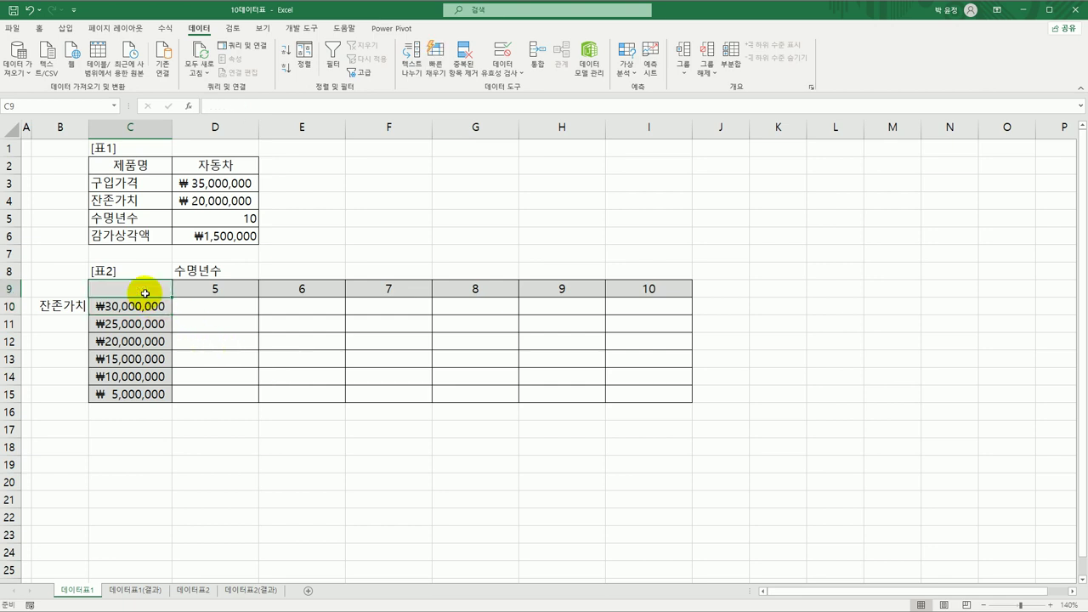
click(197, 237)
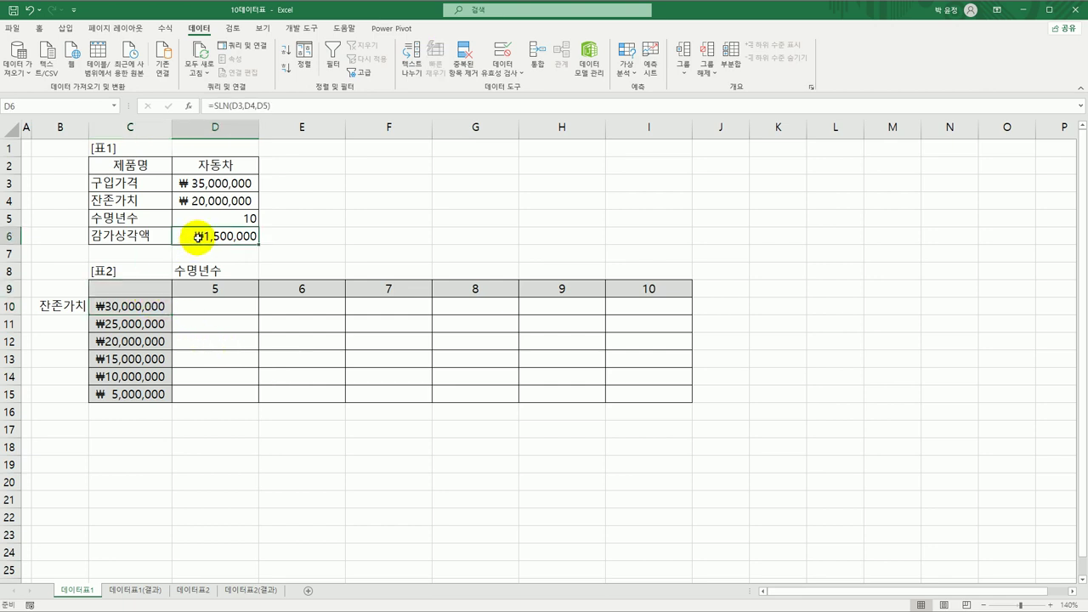
drag(207, 105, 341, 110)
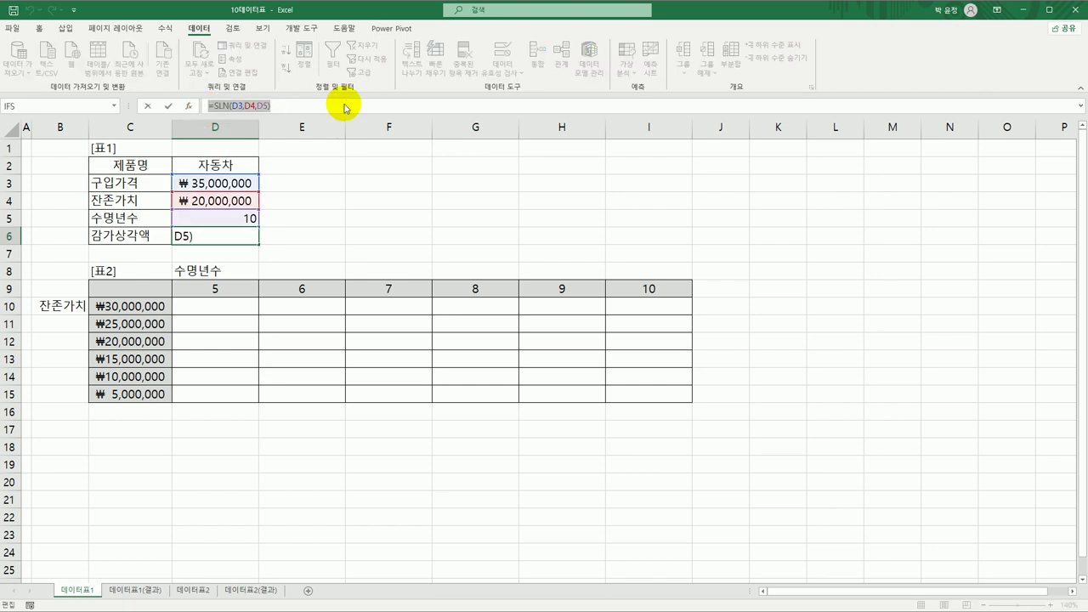
text(=)
click(149, 289)
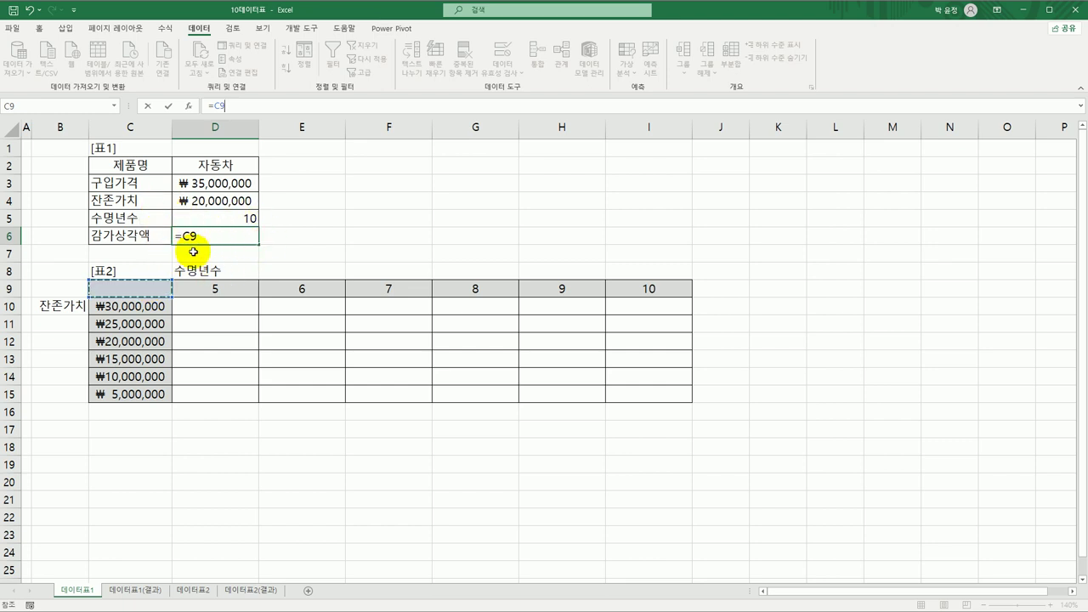
key(Escape)
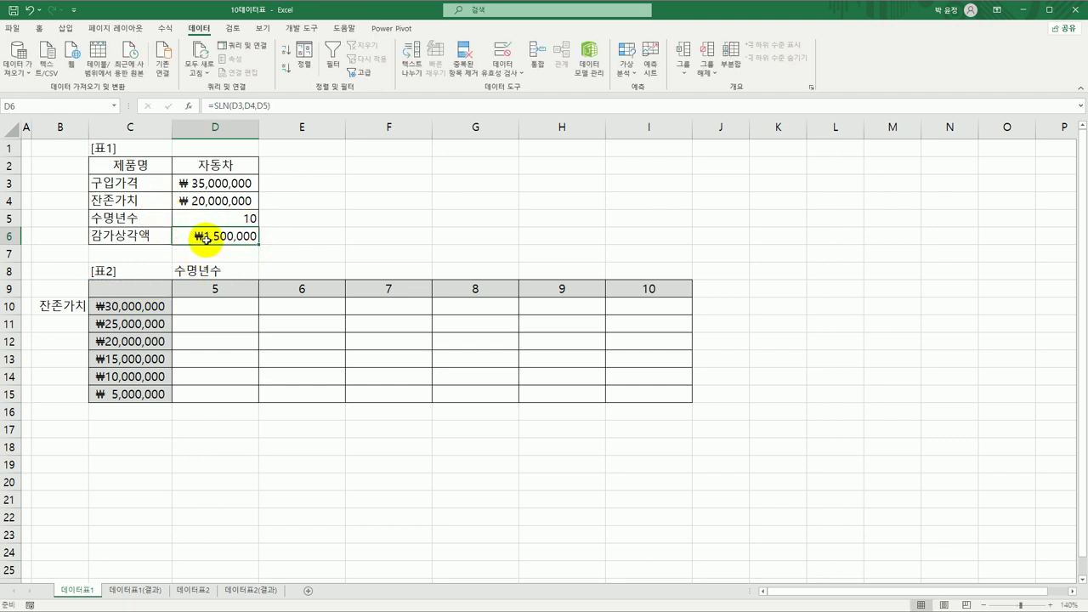
Copy the formula text =SLN(D3,D4,D5) from D6 into the corner cell C9 of [표2].
drag(204, 105, 315, 103)
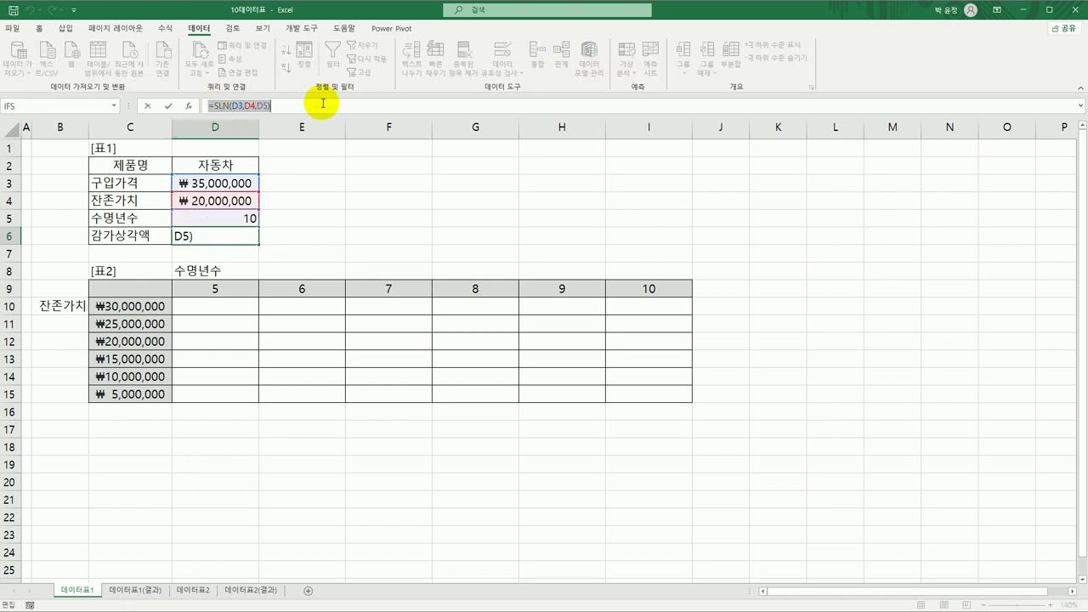
key(Escape)
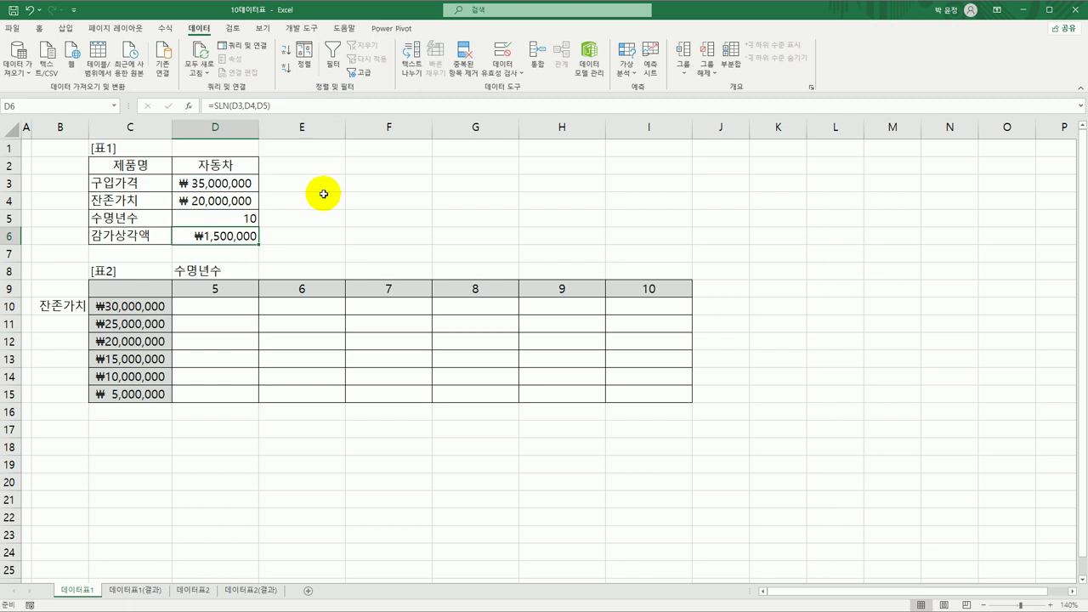
click(133, 288)
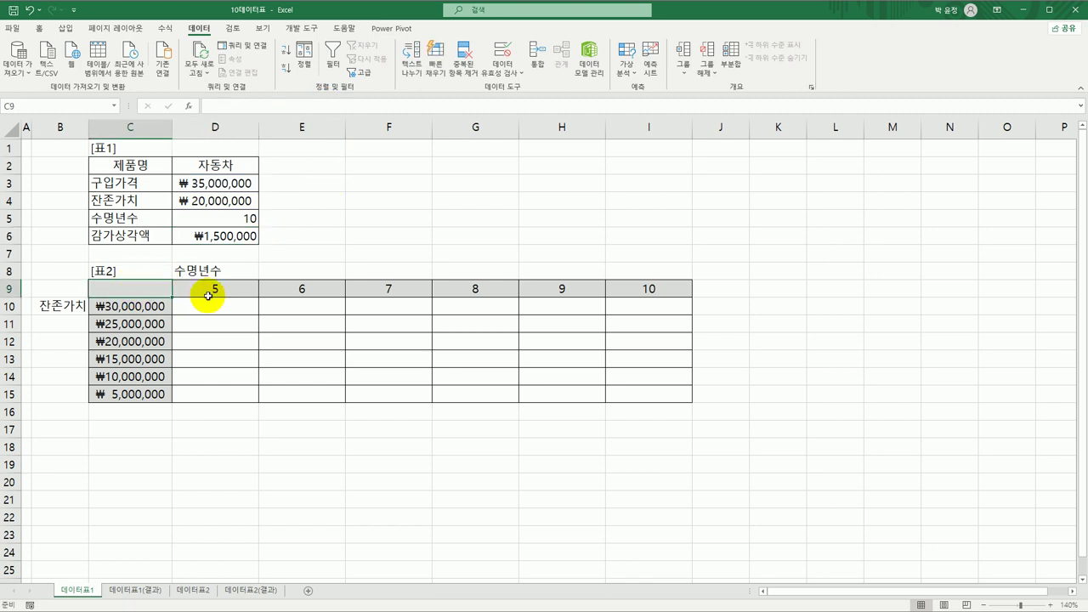
key(ctrl+v)
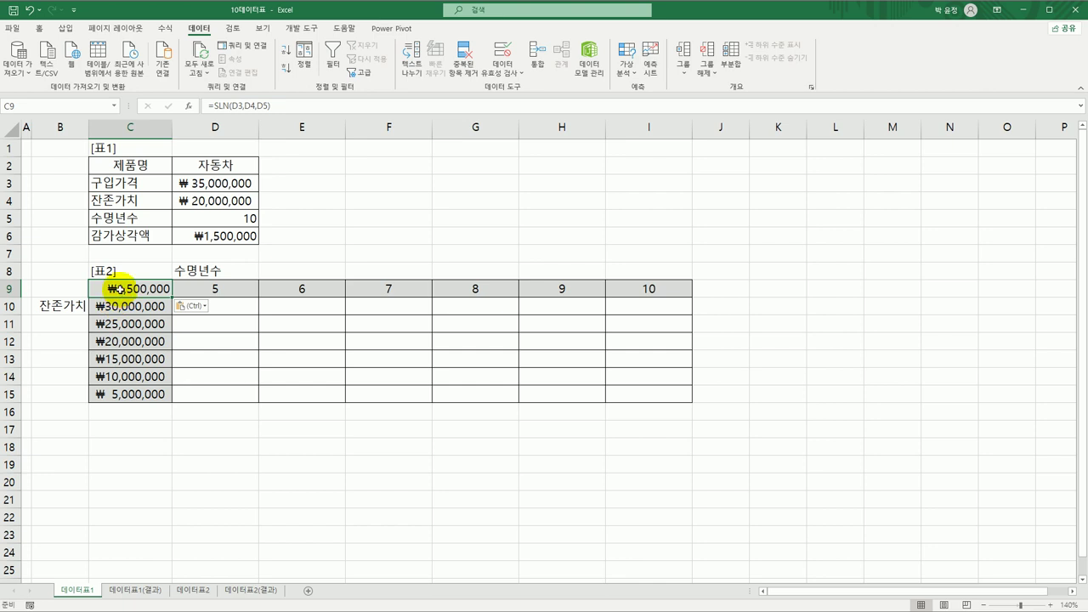
Create a what-if data table over C9:I15 with D5 as the row input cell and D4 as the column input cell.
drag(121, 289, 626, 391)
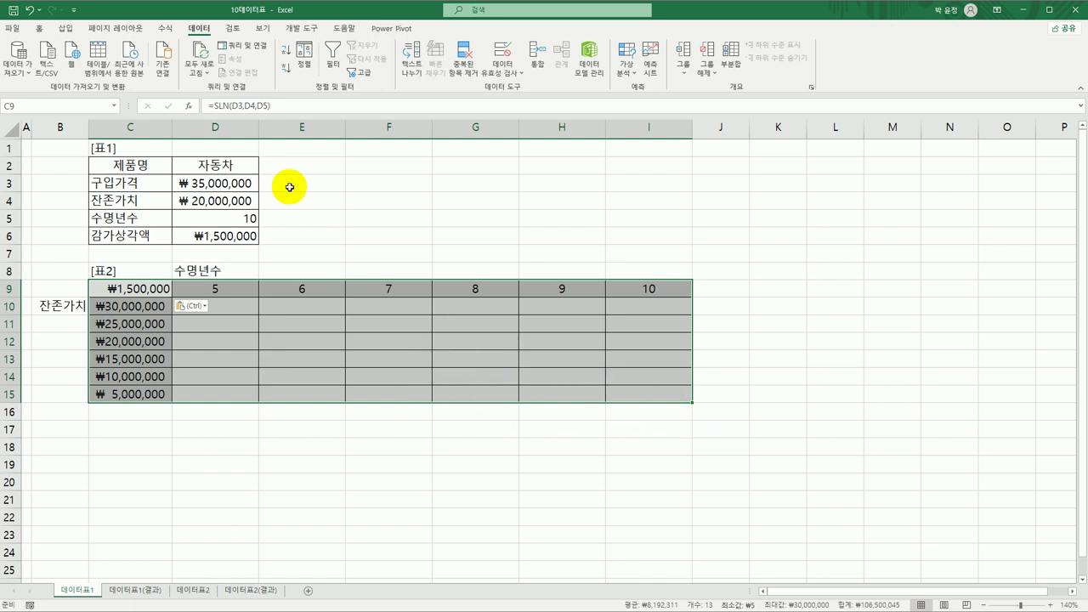
click(625, 68)
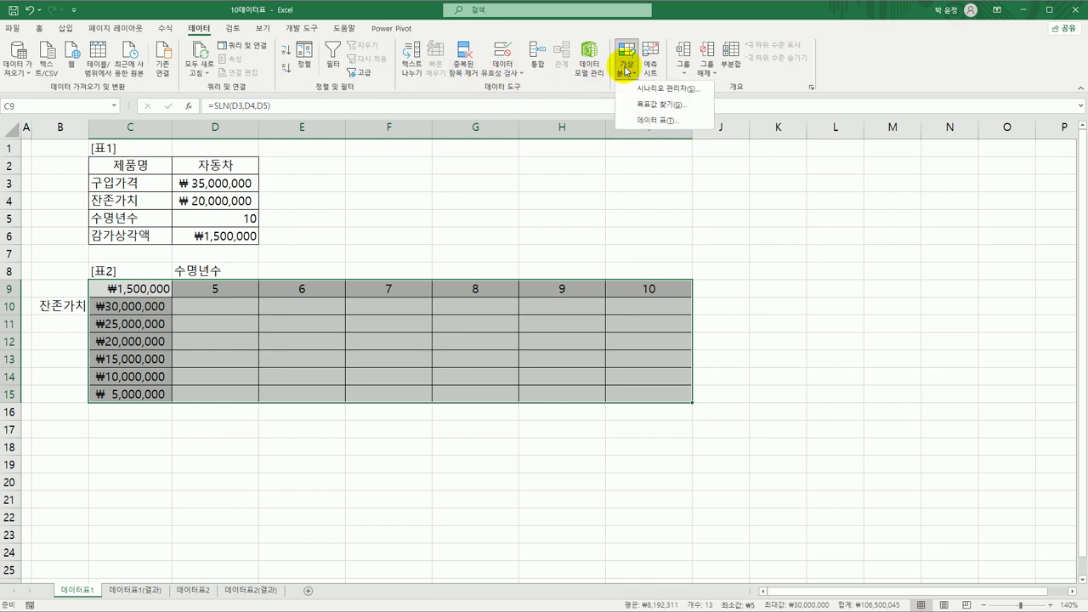
click(640, 117)
drag(593, 194, 388, 199)
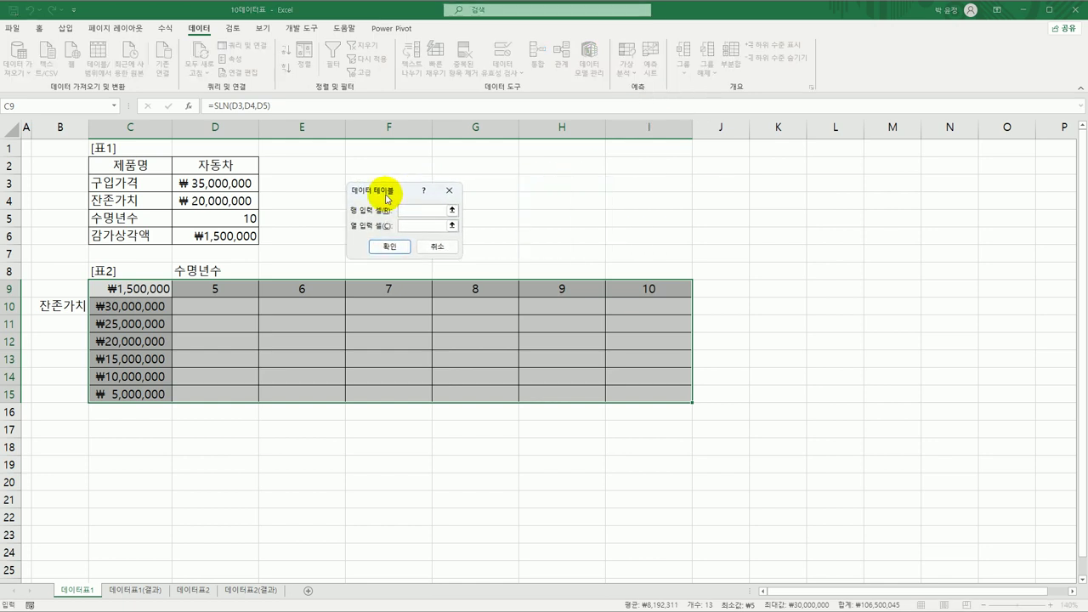
click(405, 210)
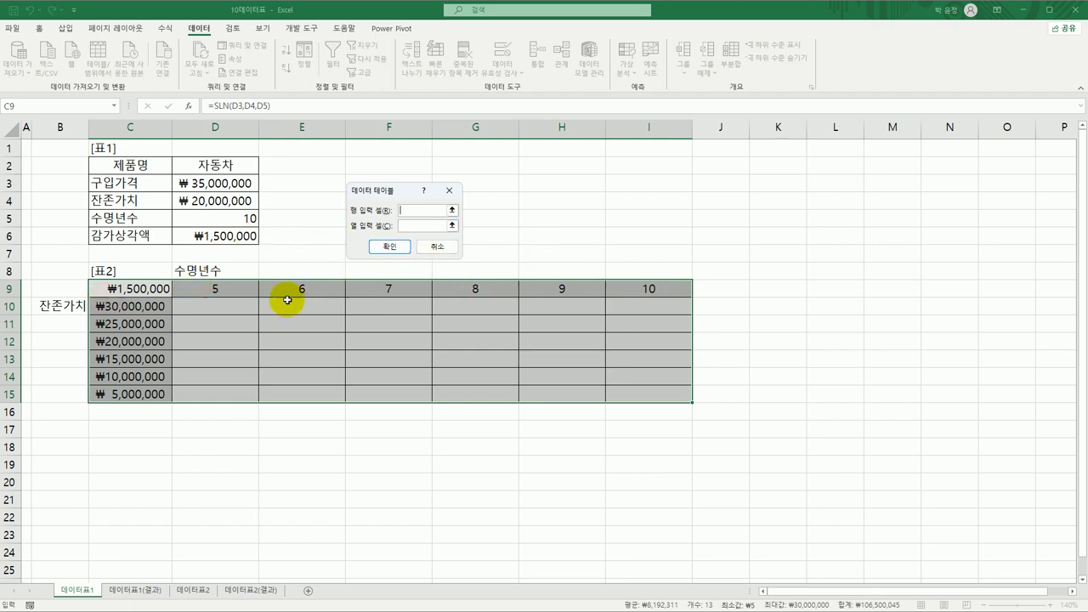
click(227, 219)
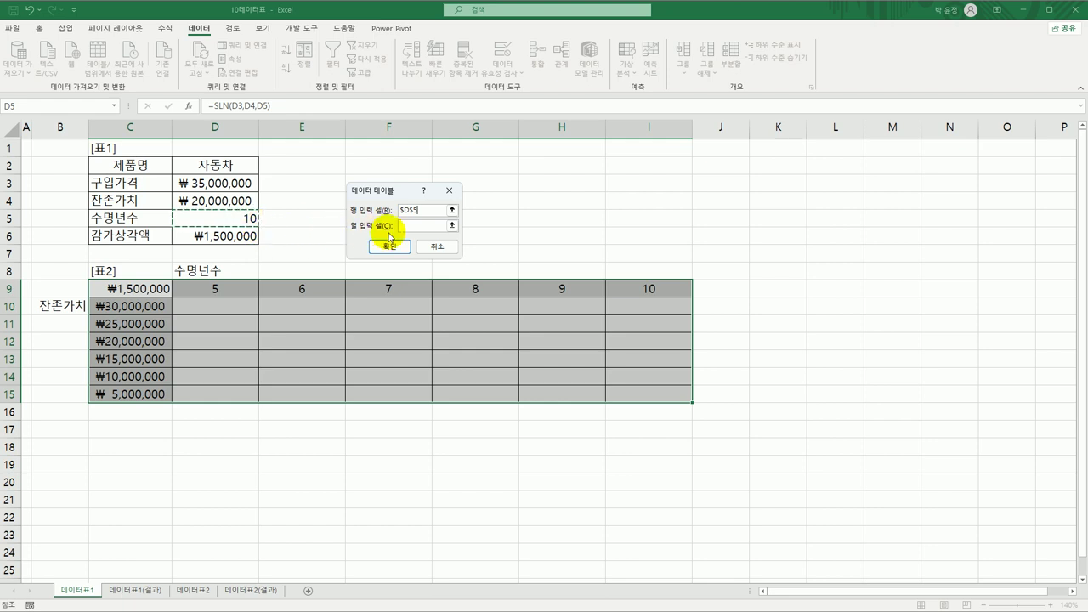
click(415, 226)
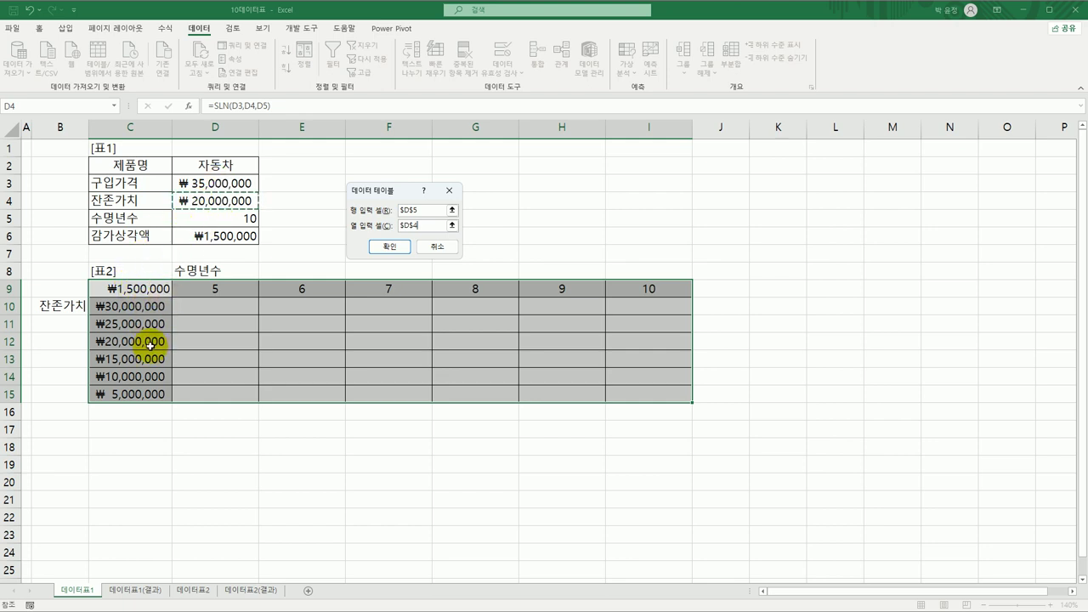
click(389, 246)
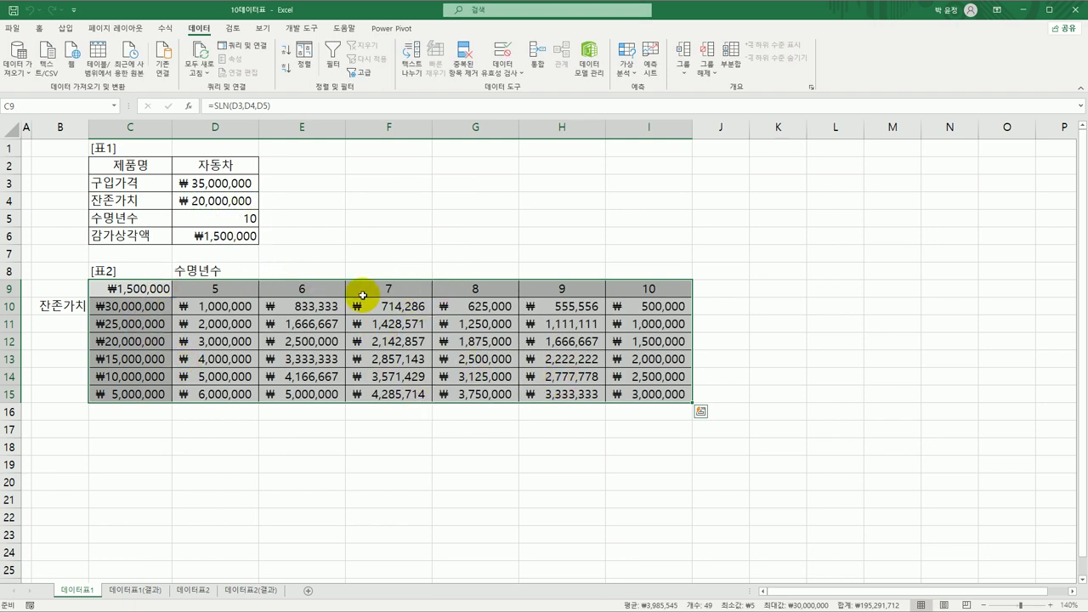
Compare the calculated table with the 데이터표1(결과) sheet, and open the 데이터표2 sheet.
click(653, 398)
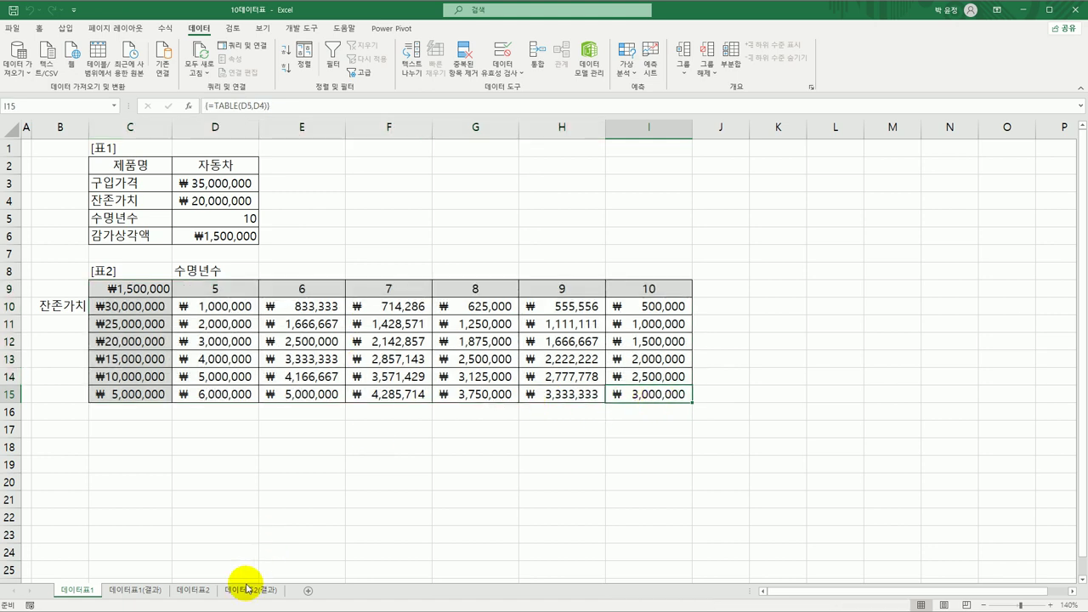
click(147, 590)
click(89, 597)
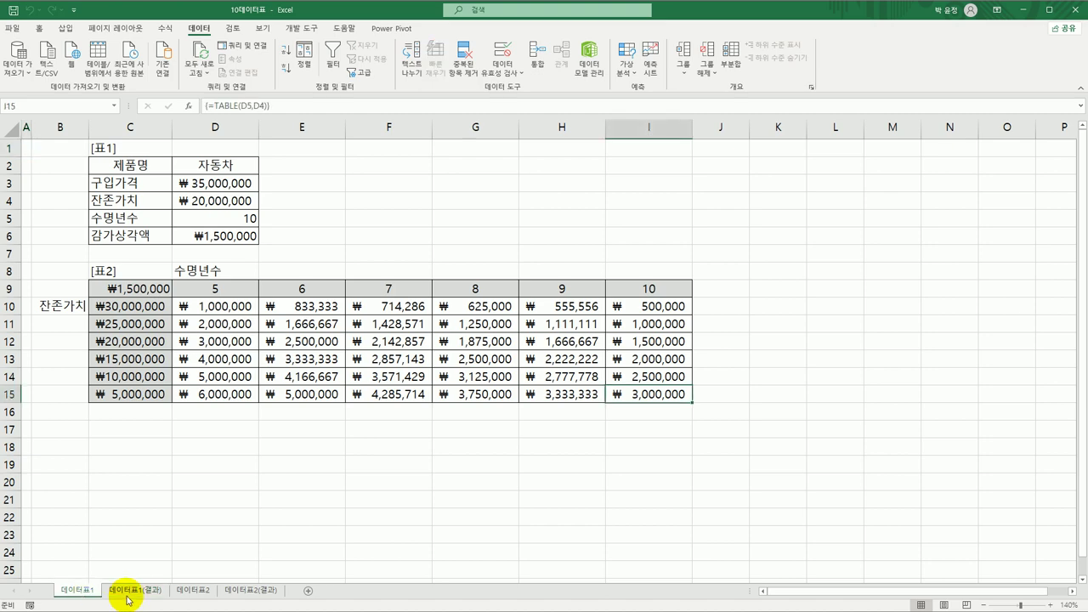
click(127, 598)
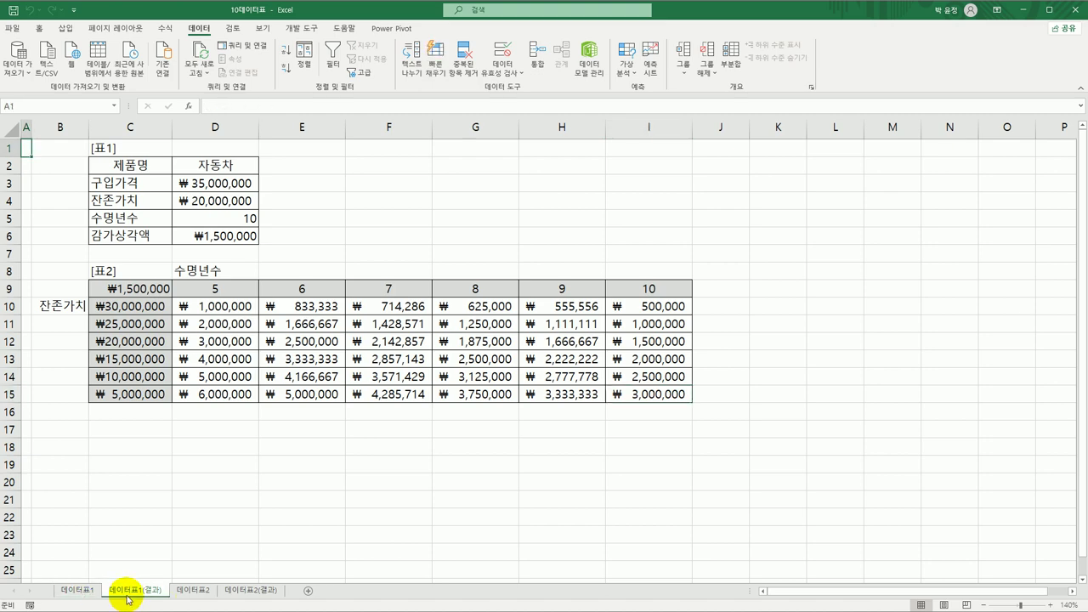
click(193, 590)
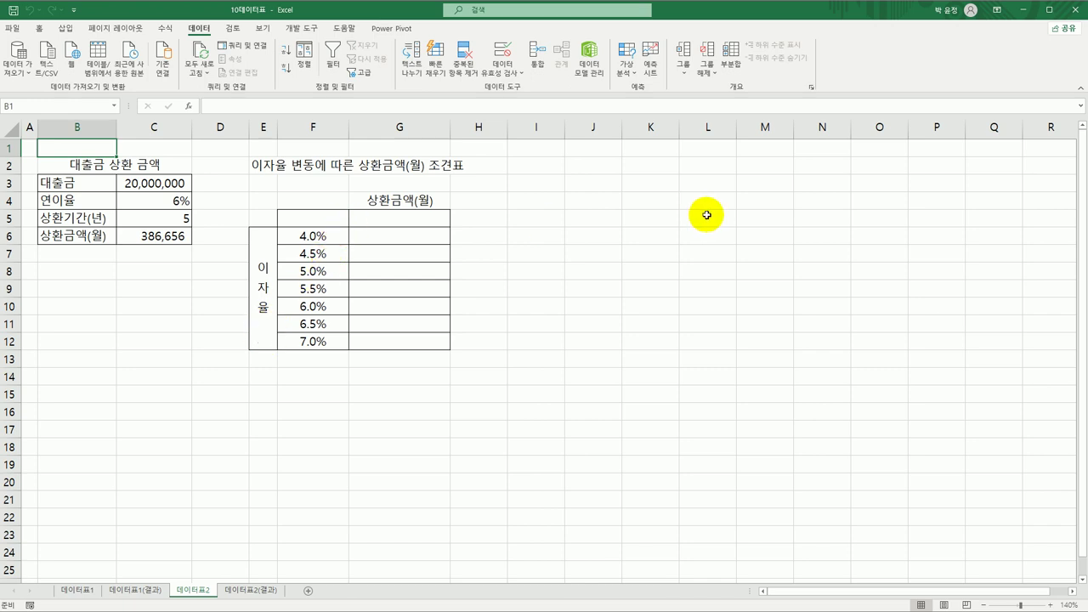
Examine the interest rates, the empty repayment cells, the loan inputs in C3:C5 and the monthly repayment formula in C6.
drag(328, 236, 330, 342)
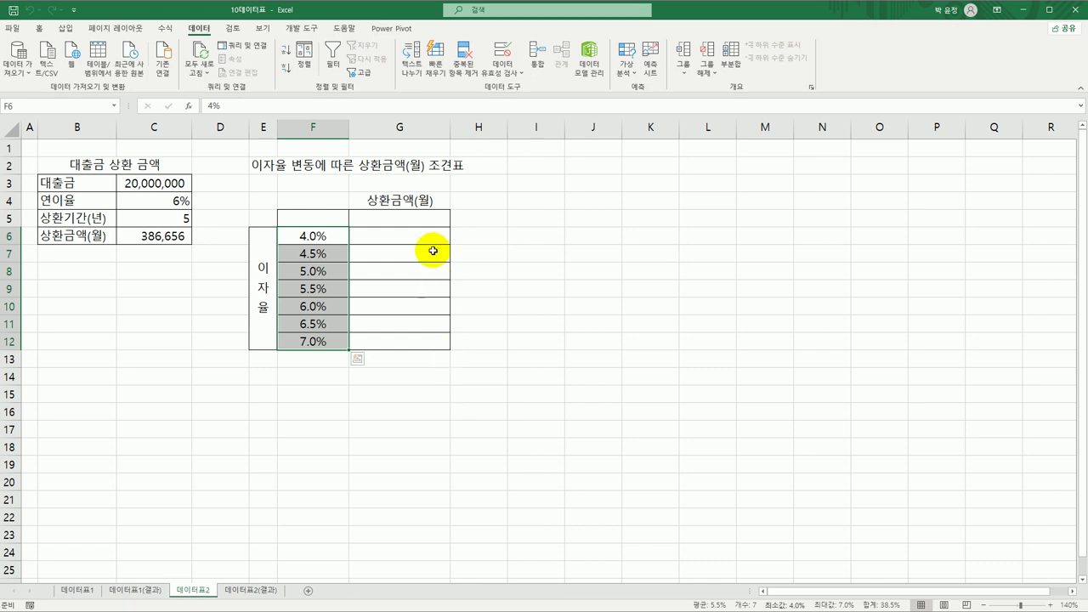
drag(428, 241, 419, 344)
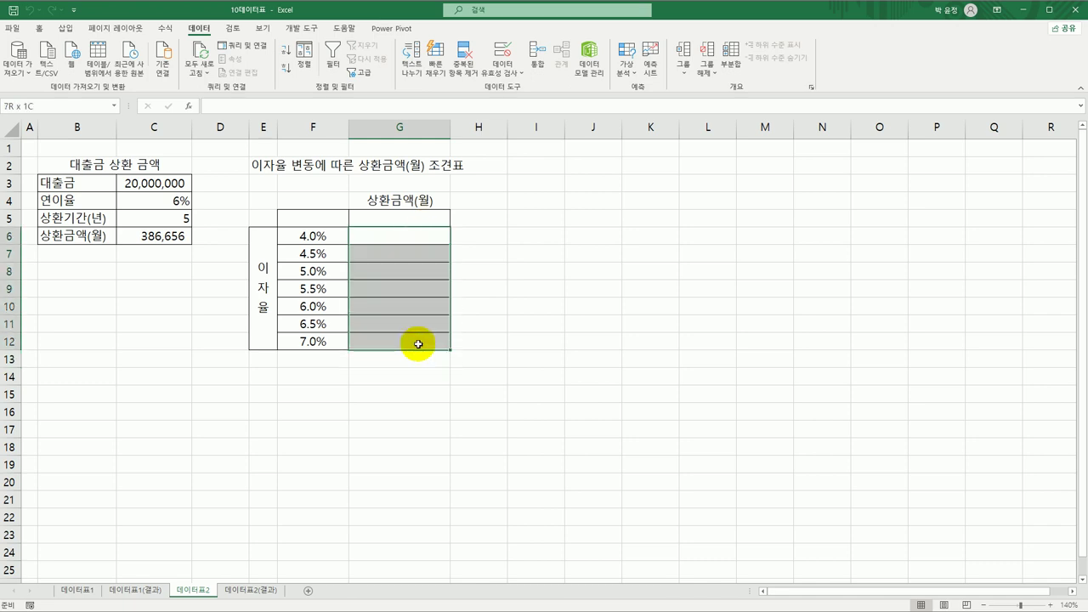
click(146, 182)
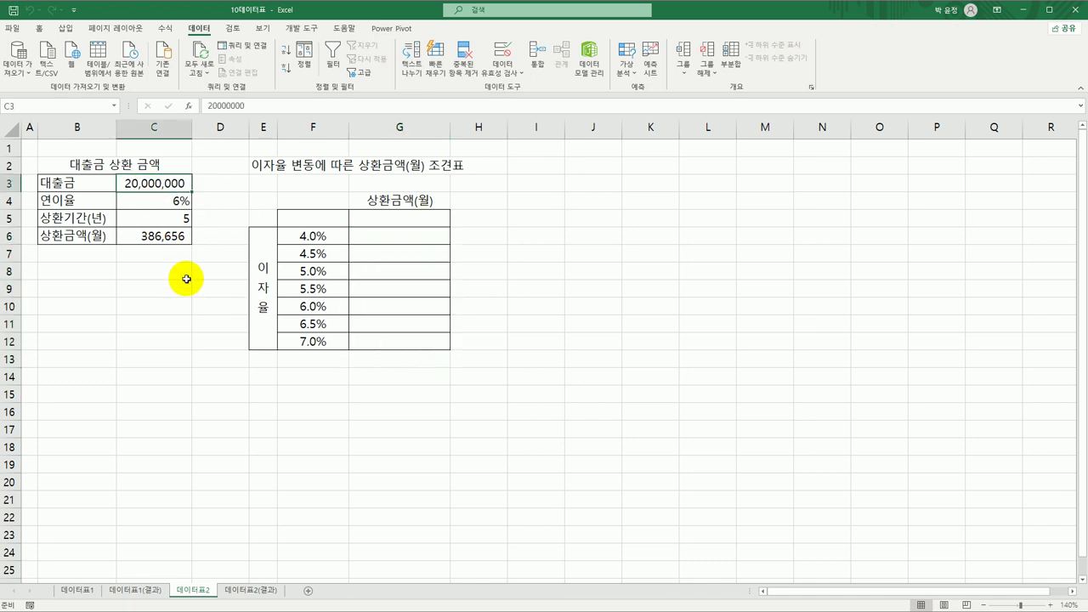
click(178, 203)
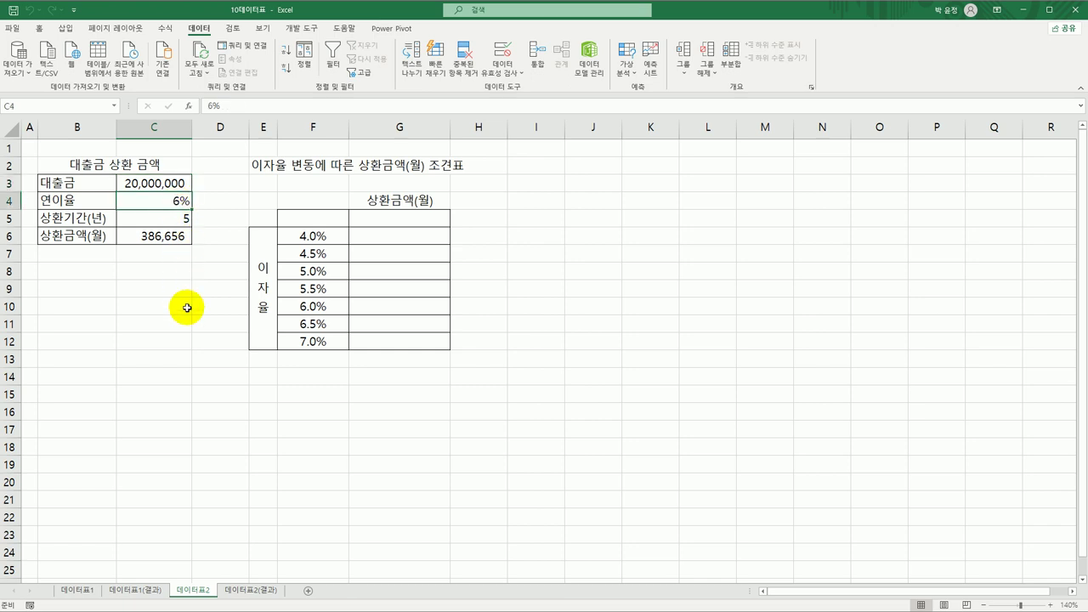
click(158, 223)
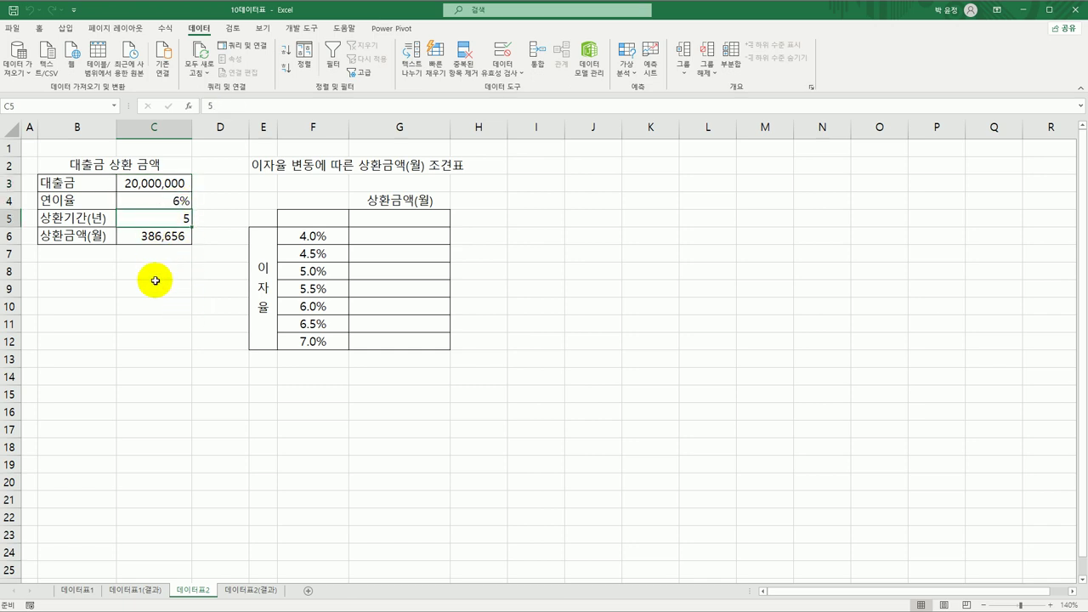
click(156, 238)
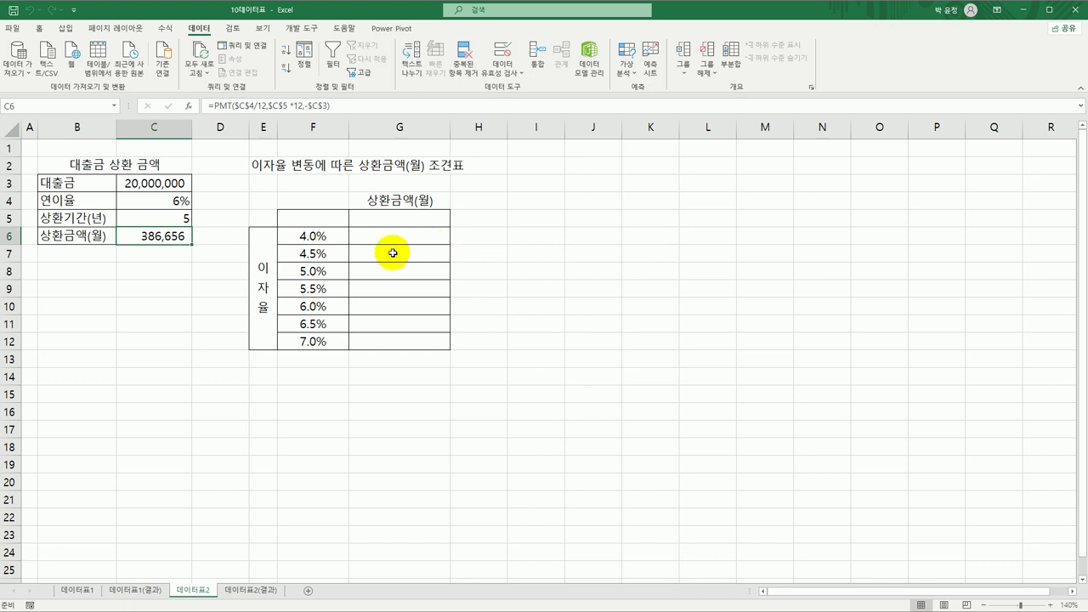
click(338, 218)
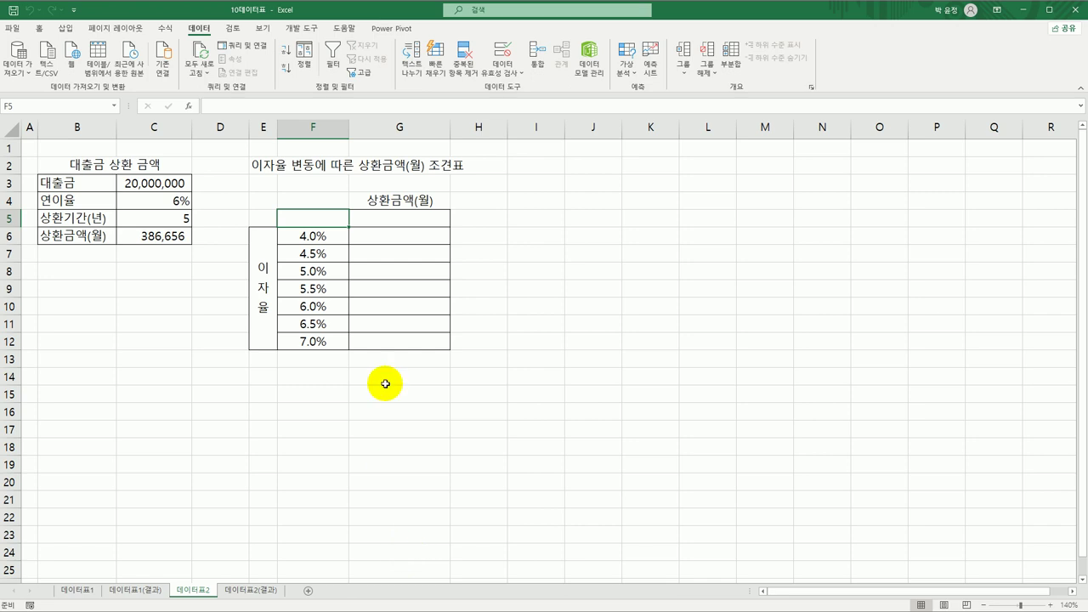
drag(377, 237, 368, 335)
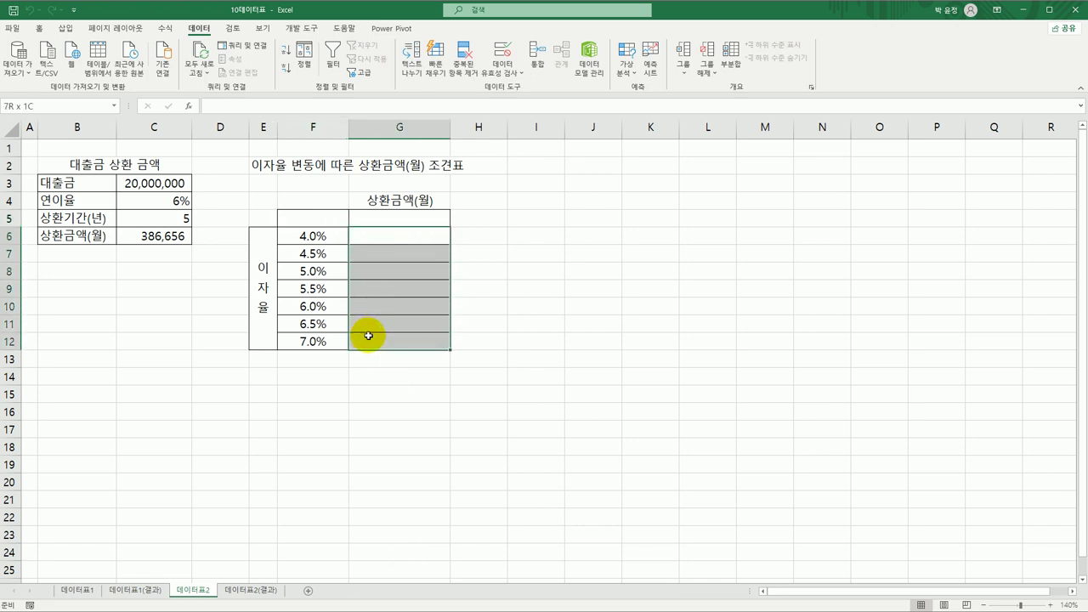
Link cell G5 above the empty repayment cells to the monthly repayment amount in C6, and clear G5 again.
click(377, 215)
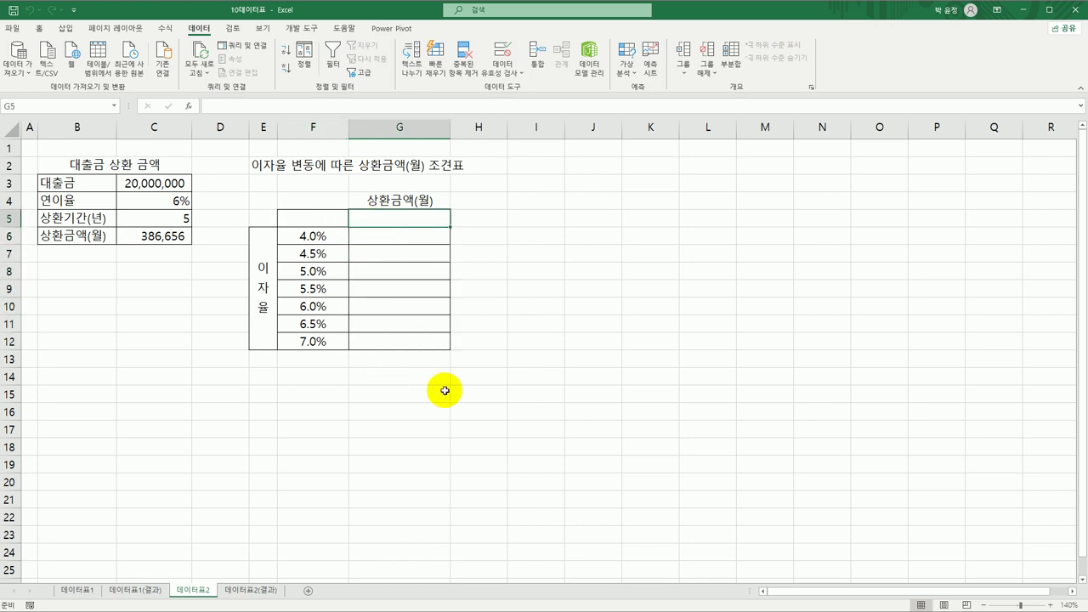
text(=)
click(179, 236)
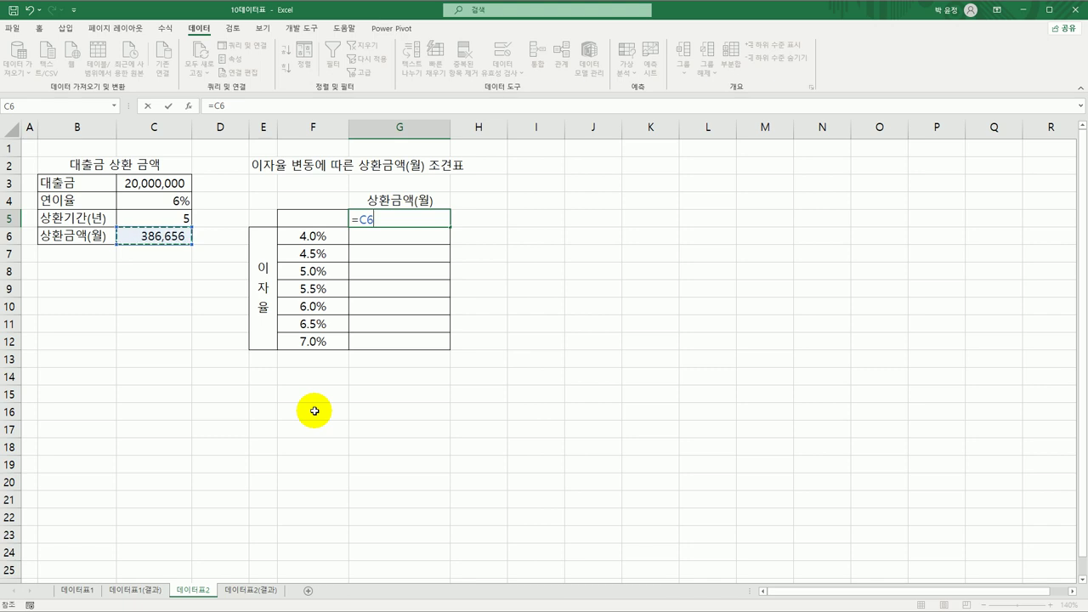
key(Return)
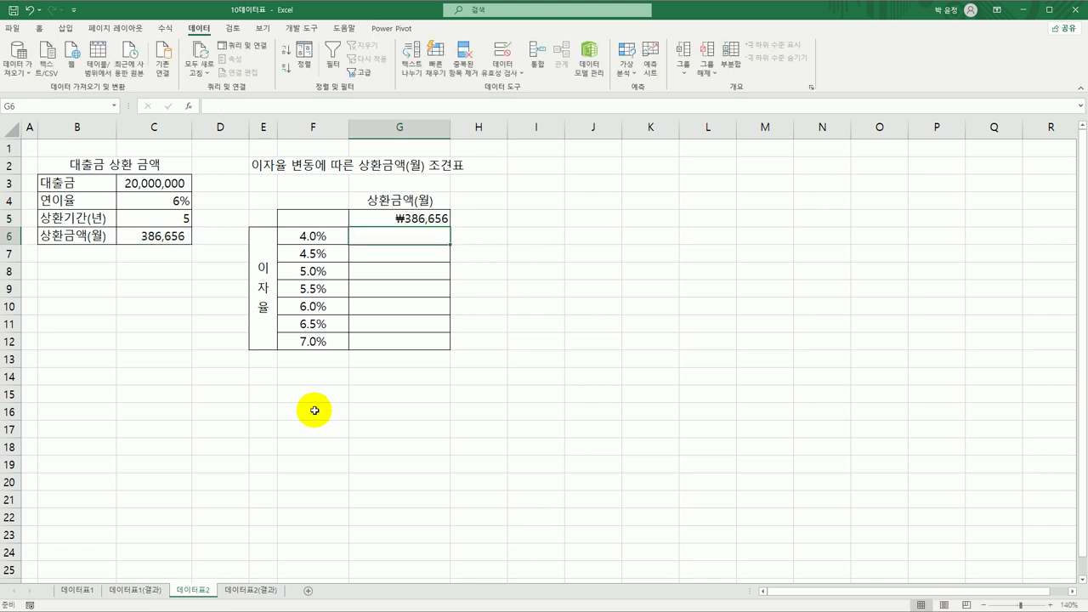
click(402, 217)
key(Delete)
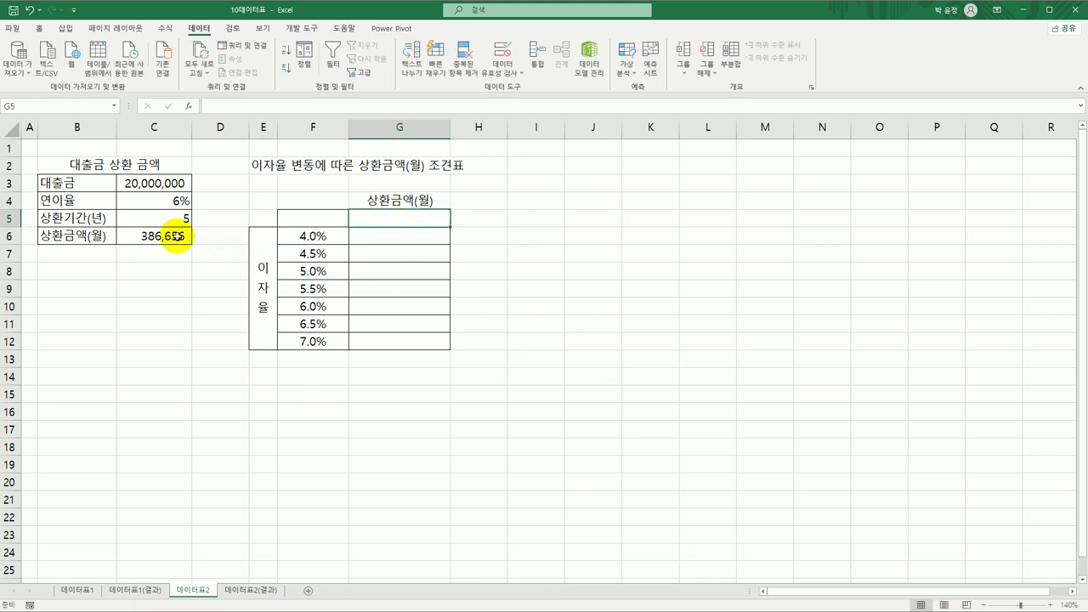
Copy the formula text =PMT($C$4/12,$C$5 *12,-$C$3) from C6 into cell G5 under the 상환금액(월) heading.
click(161, 235)
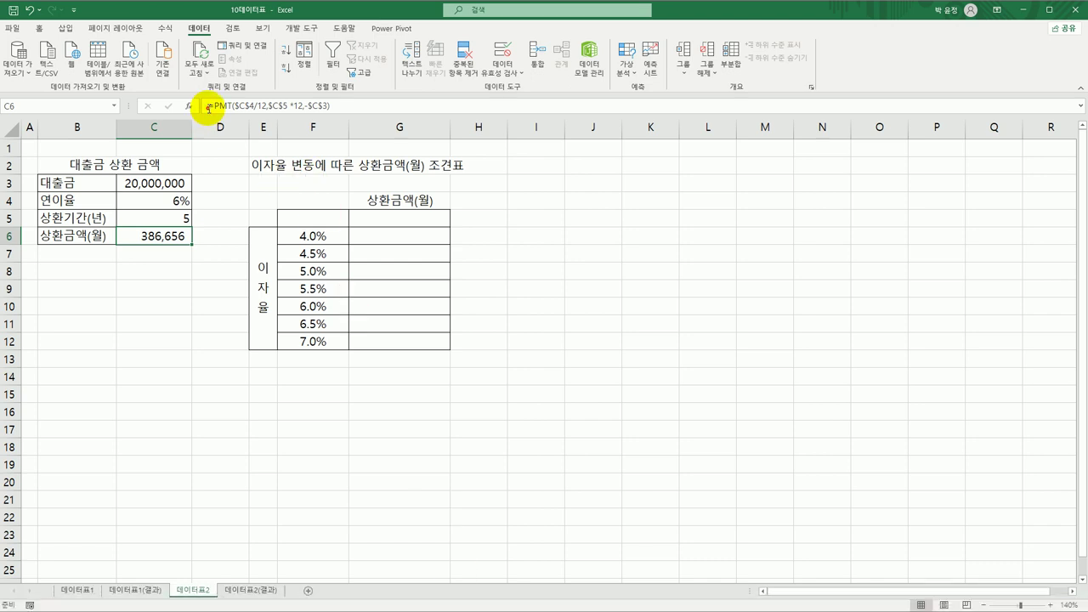
drag(204, 107, 352, 105)
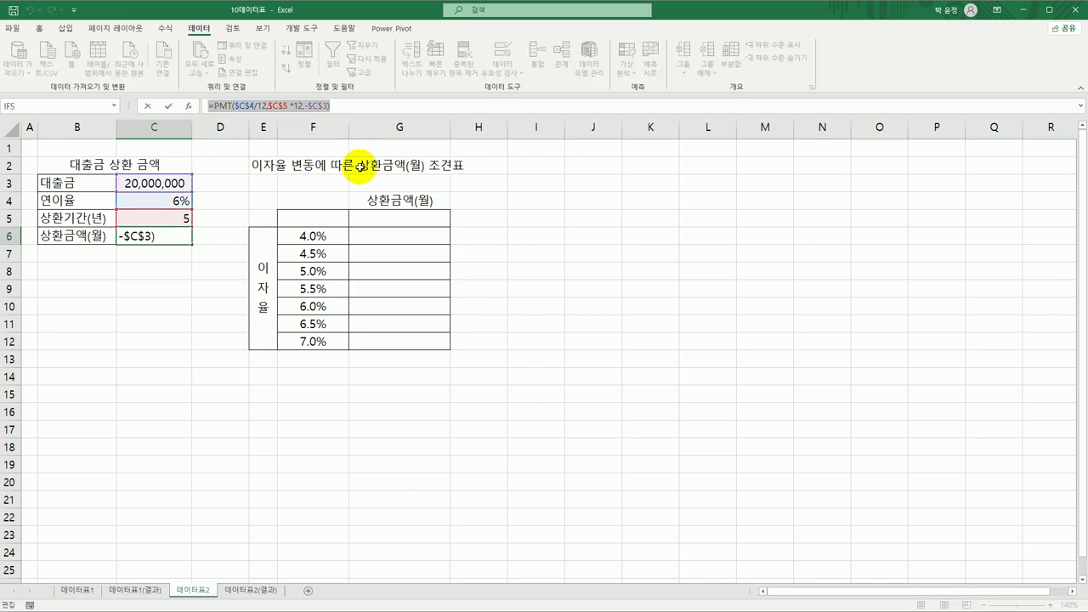
key(ctrl+c)
key(Escape)
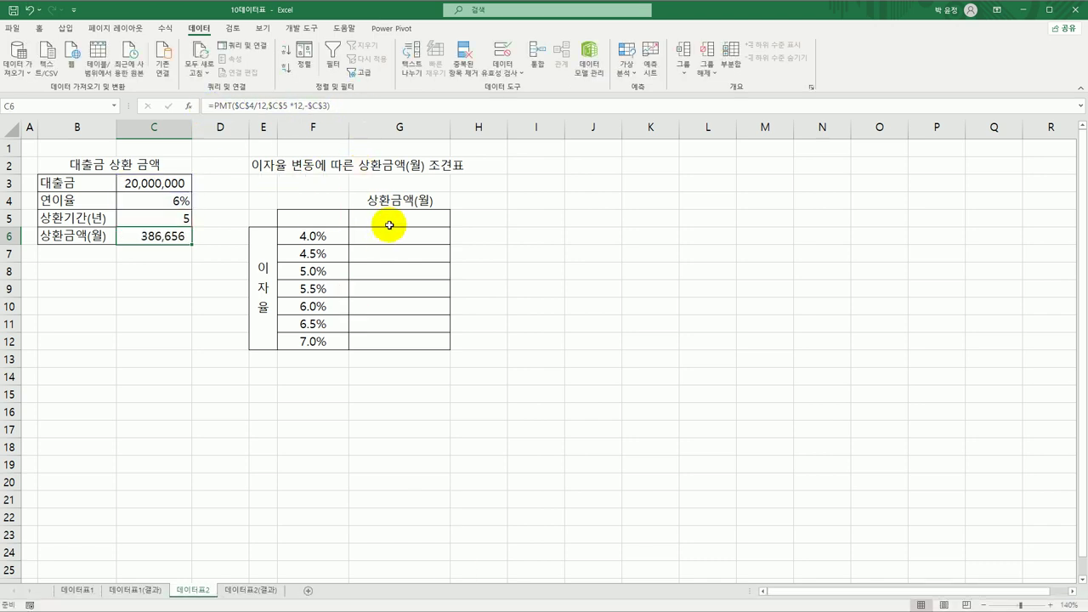
click(387, 220)
key(ctrl+v)
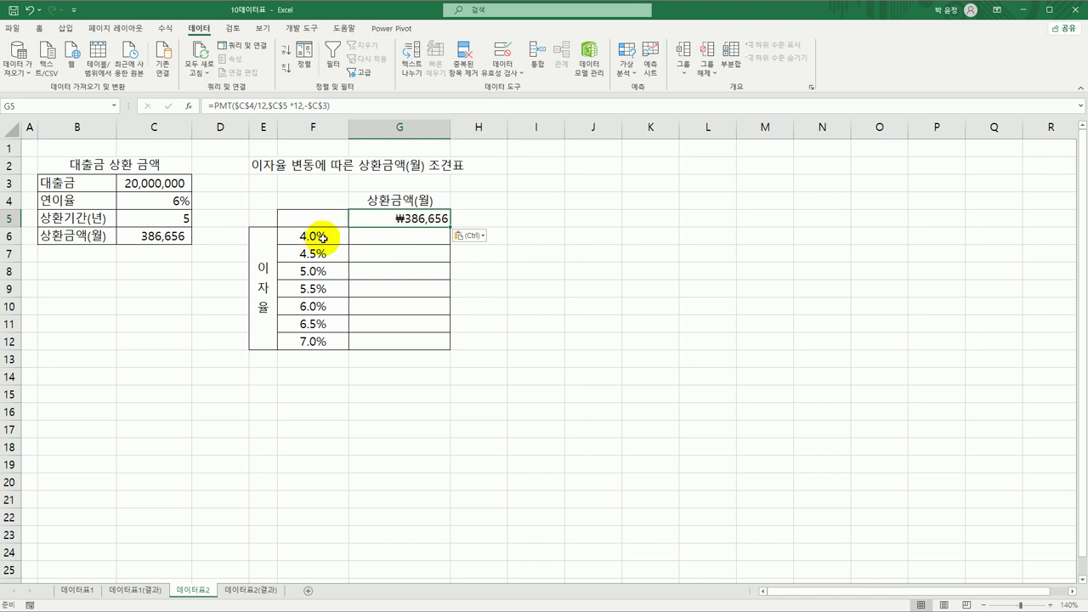
Create a what-if data table over F5:G12 with the annual interest rate cell C4 as the column input cell.
drag(384, 217, 384, 337)
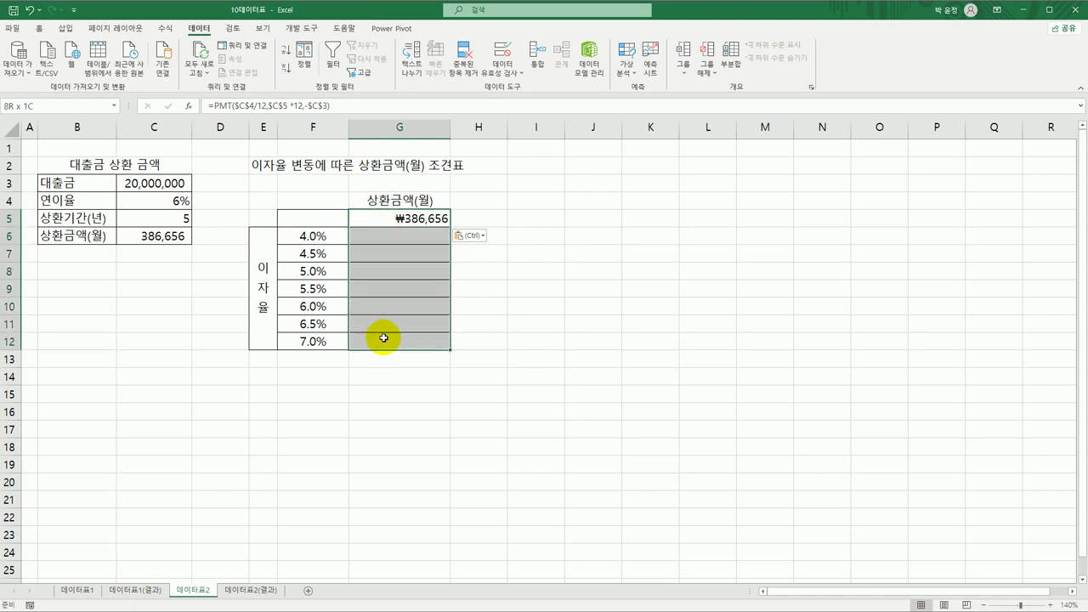
drag(300, 236, 308, 337)
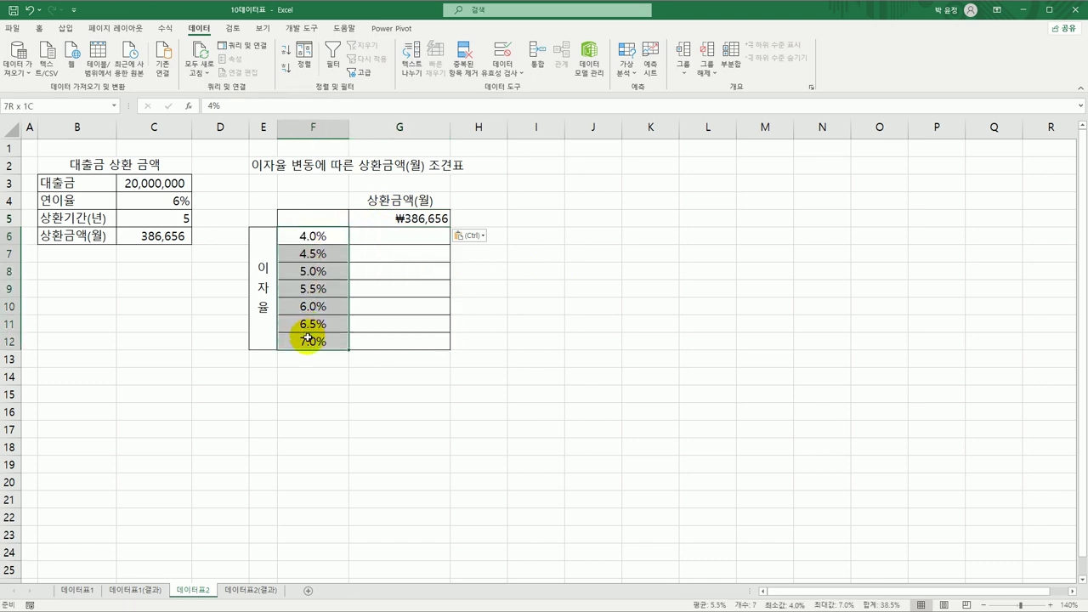
drag(309, 212, 394, 339)
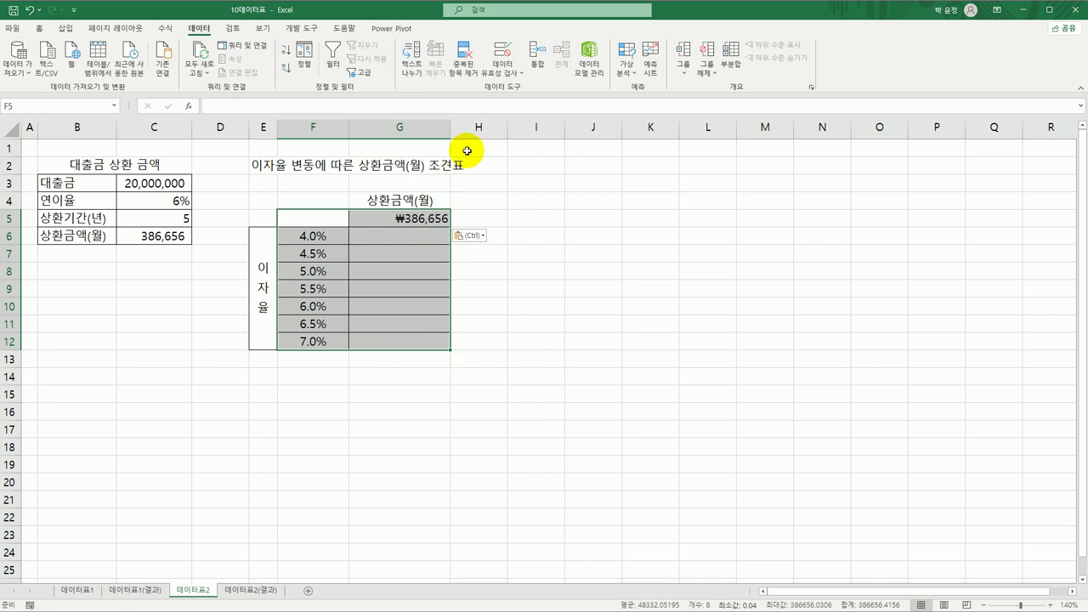
click(636, 73)
click(638, 117)
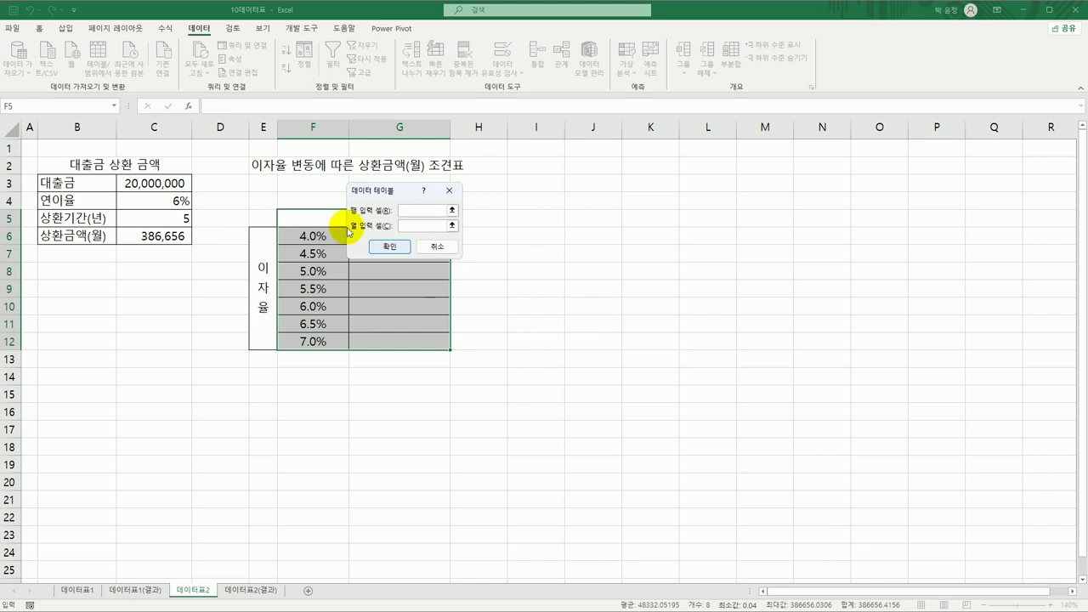
drag(366, 190, 553, 199)
click(602, 235)
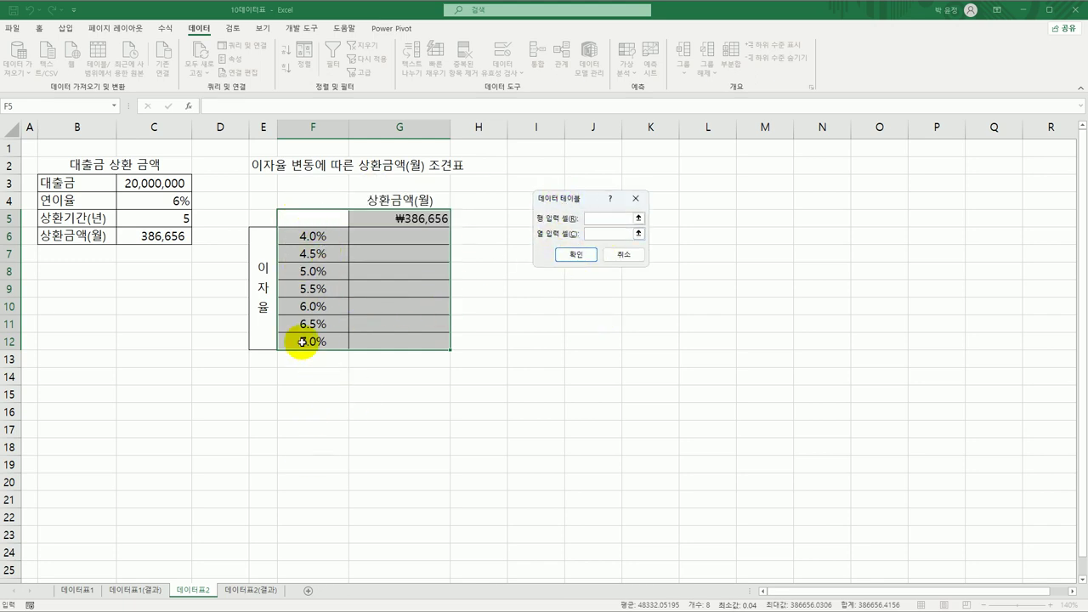
click(184, 204)
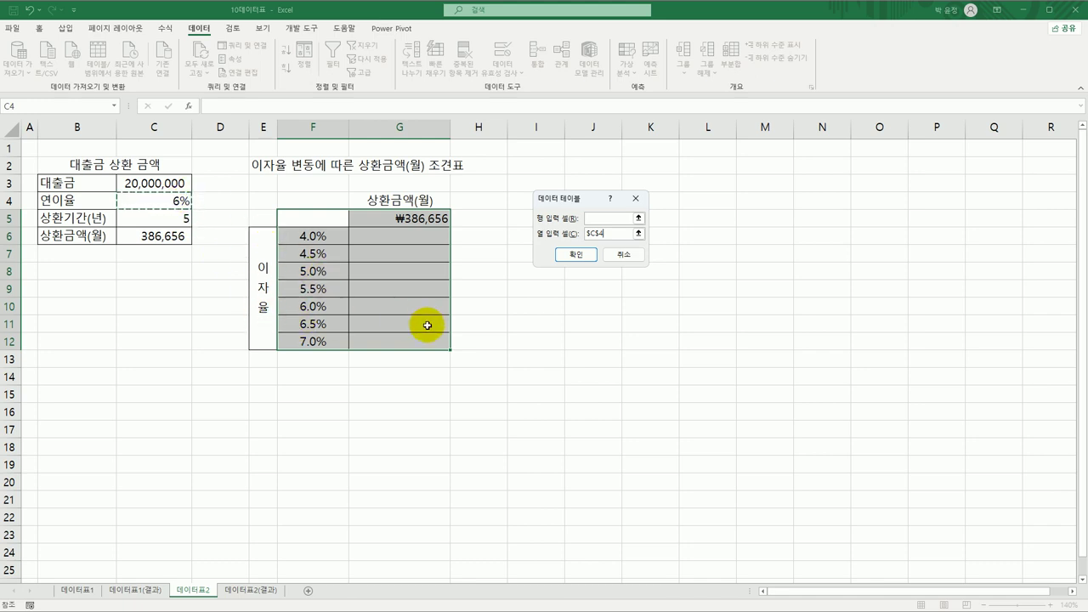
click(575, 256)
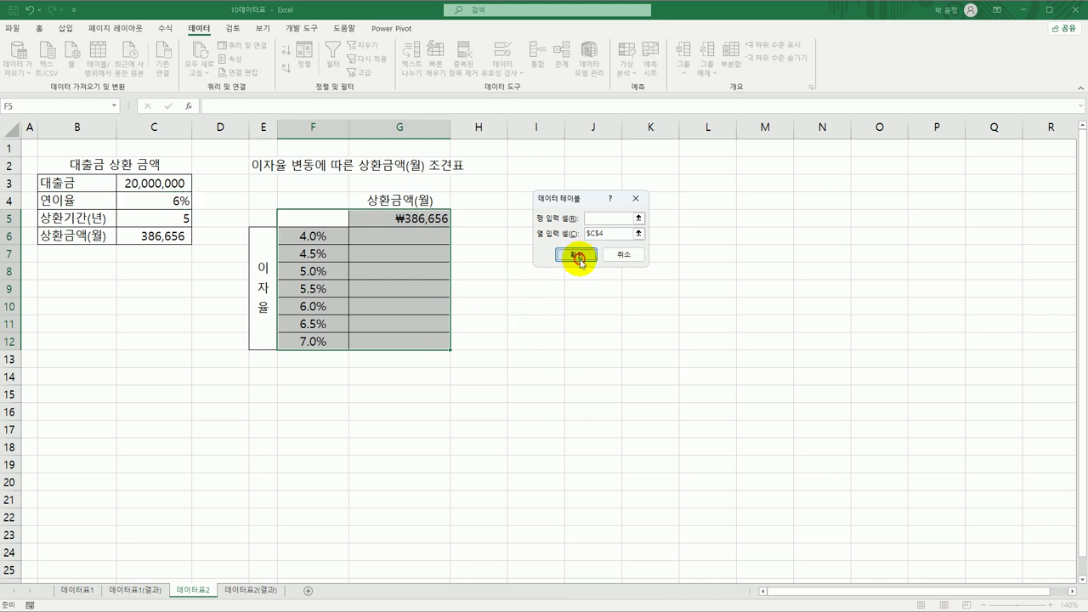
Check the table formula in G12, and compare the calculated repayments with the 데이터표2(결과) sheet.
click(412, 344)
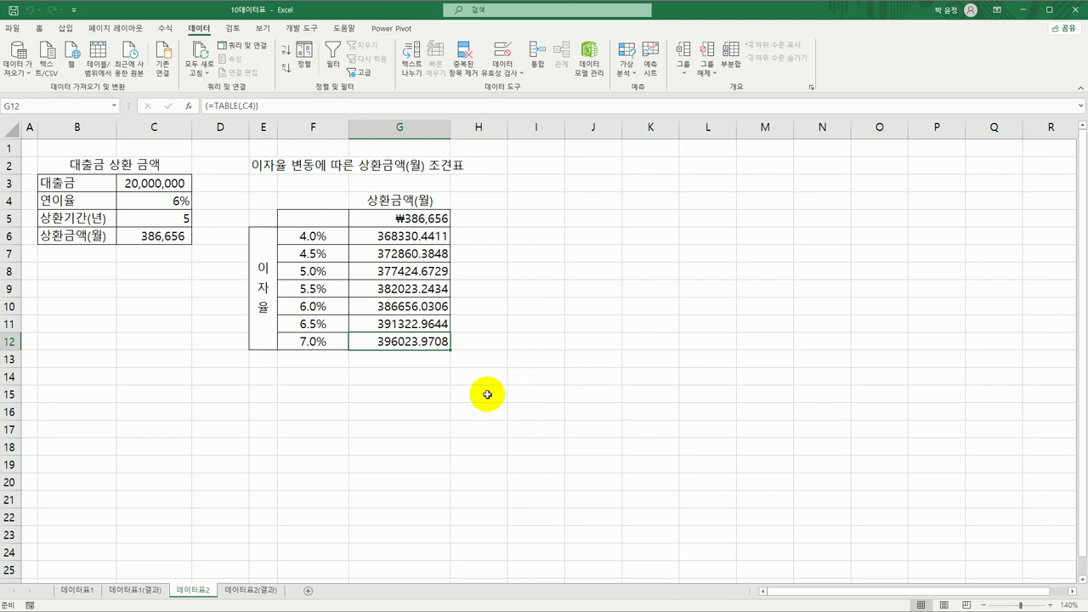
click(265, 590)
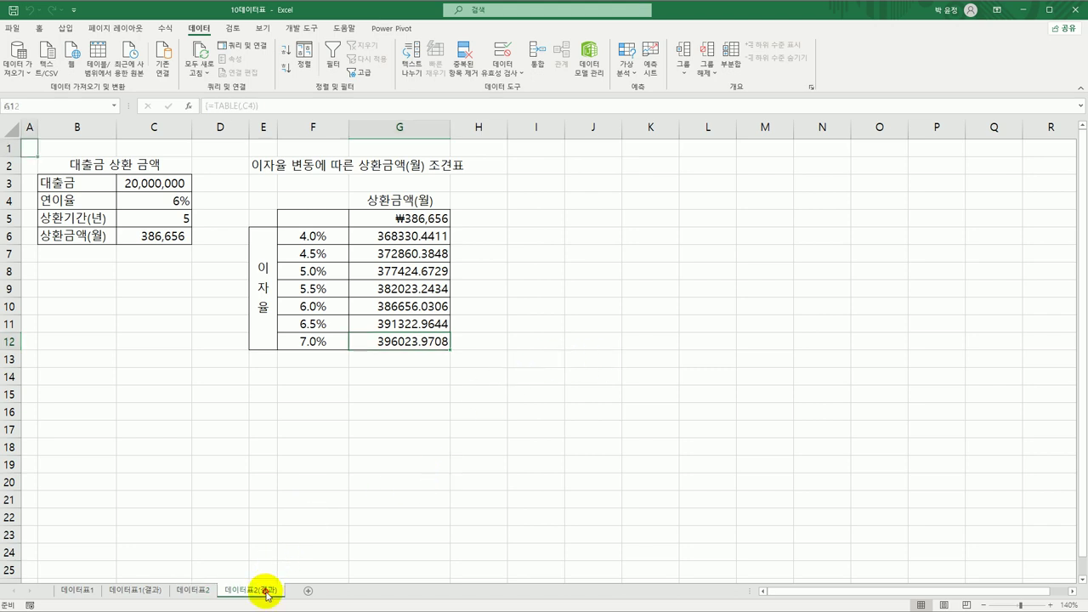
click(193, 590)
click(255, 590)
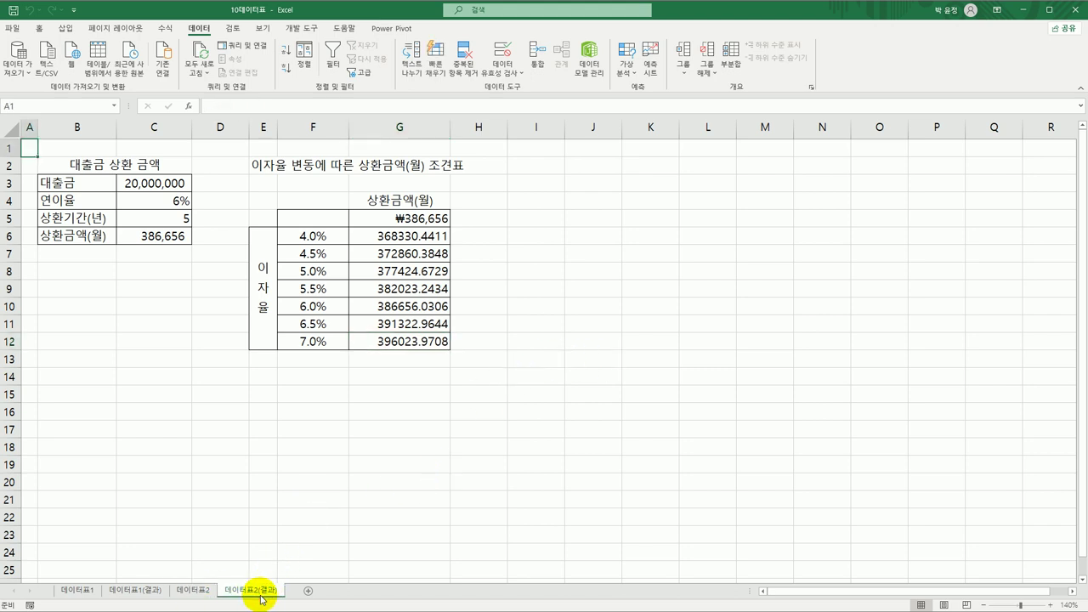